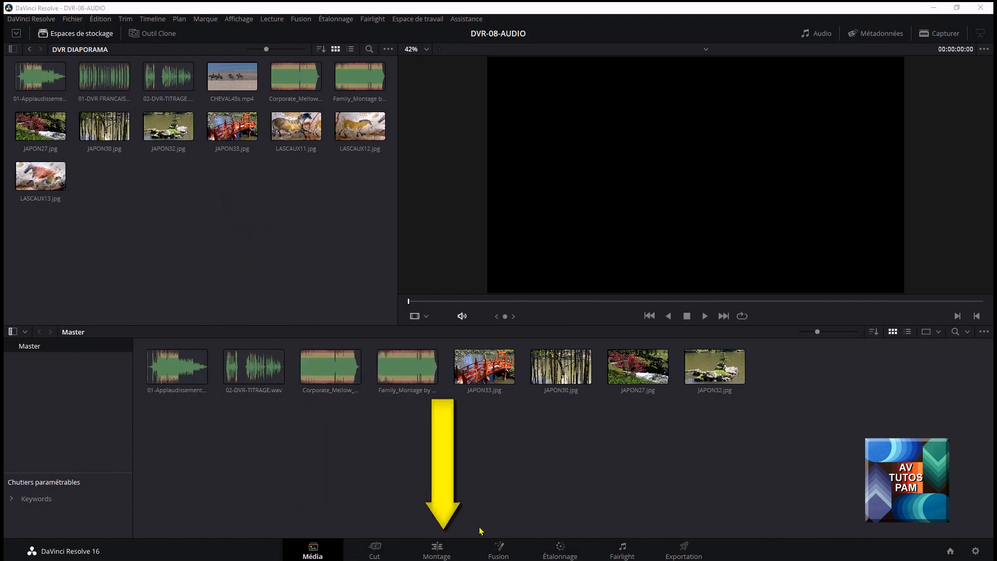
Switch to the Montage page and place JAPON33.jpg near the start of the Vidéo 1 track.
click(444, 553)
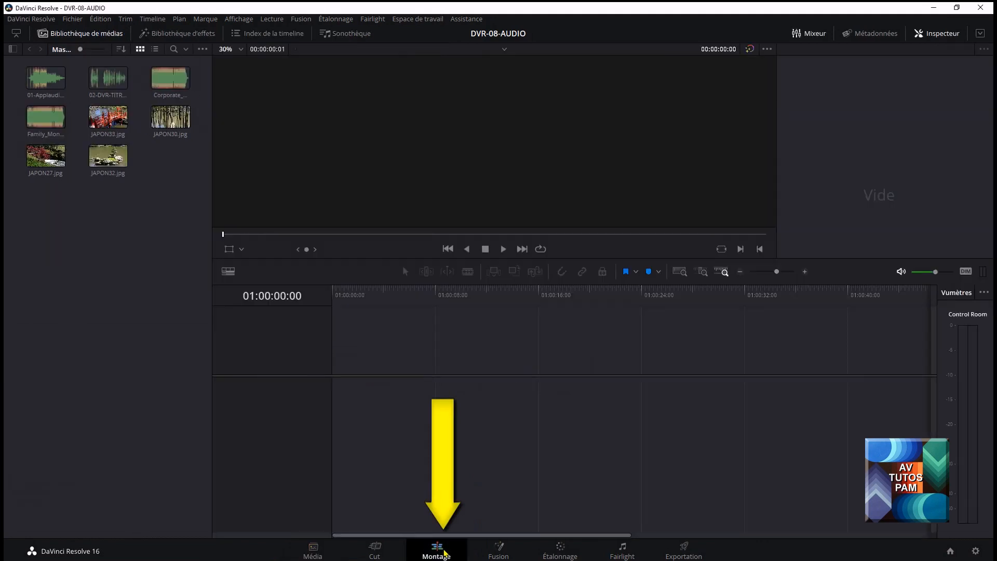
drag(110, 121, 342, 426)
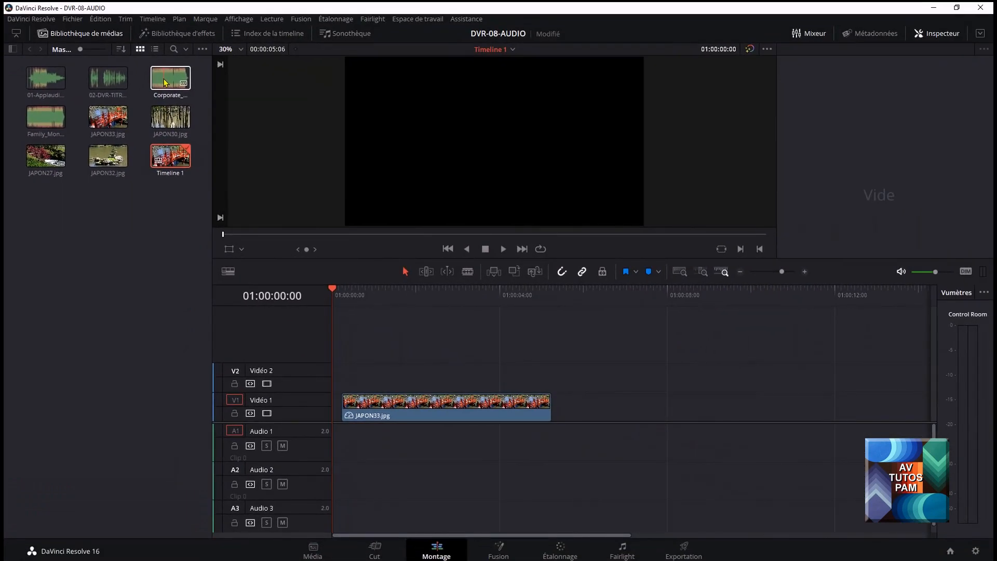
Preview the Corporate_Mellow_Groove music and place it at the start of Audio 1, aligning JAPON33.jpg with the timeline start.
double_click(165, 82)
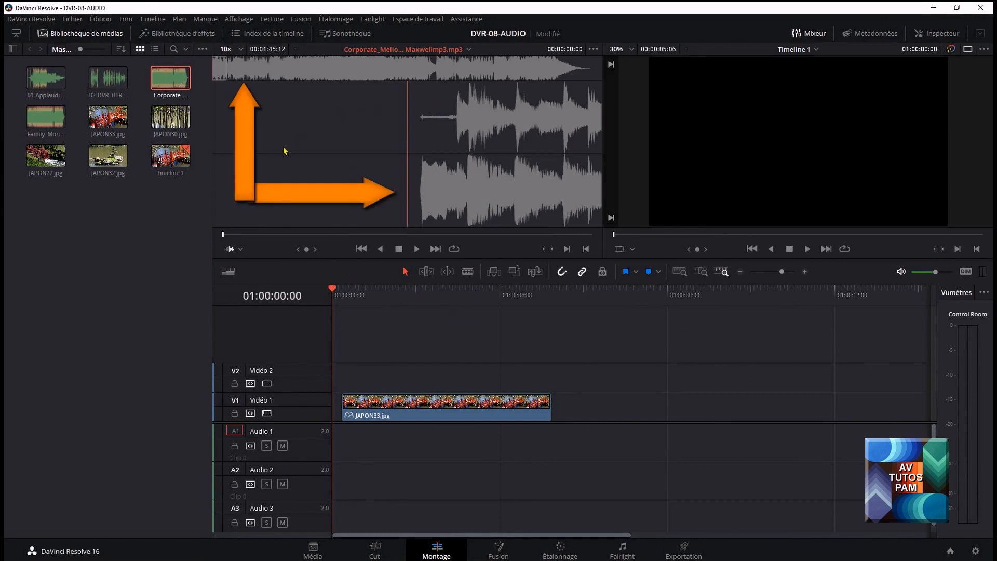
key(space)
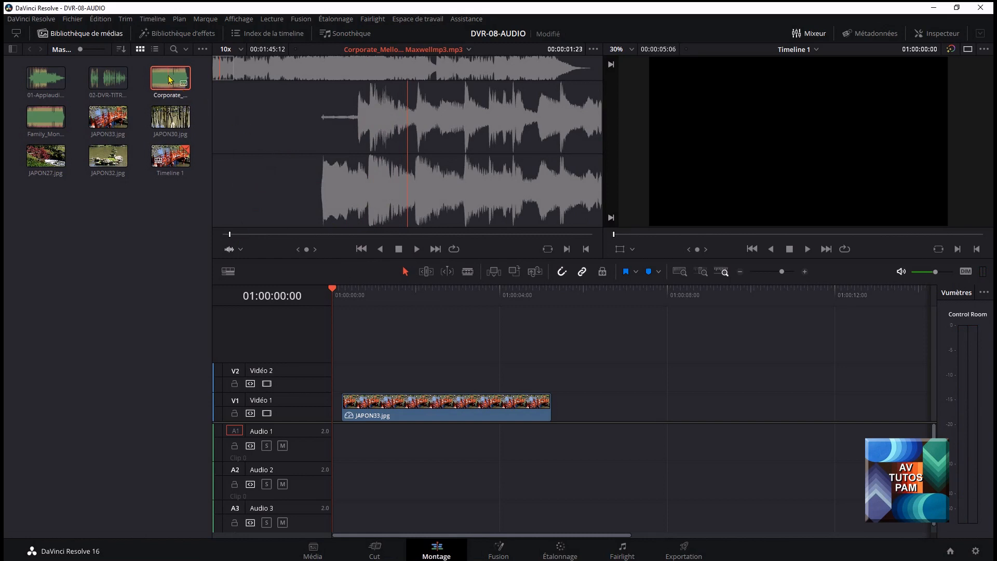
drag(169, 80, 335, 452)
click(381, 406)
drag(382, 407, 372, 407)
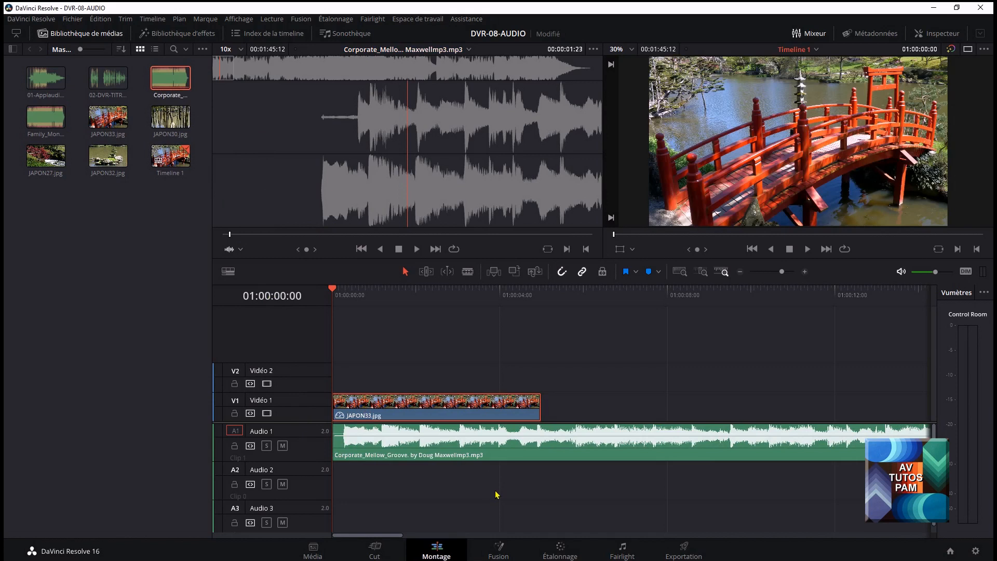
Split the Corporate_Mellow_Groove clip at about 6 seconds and delete the part after the cut.
click(467, 270)
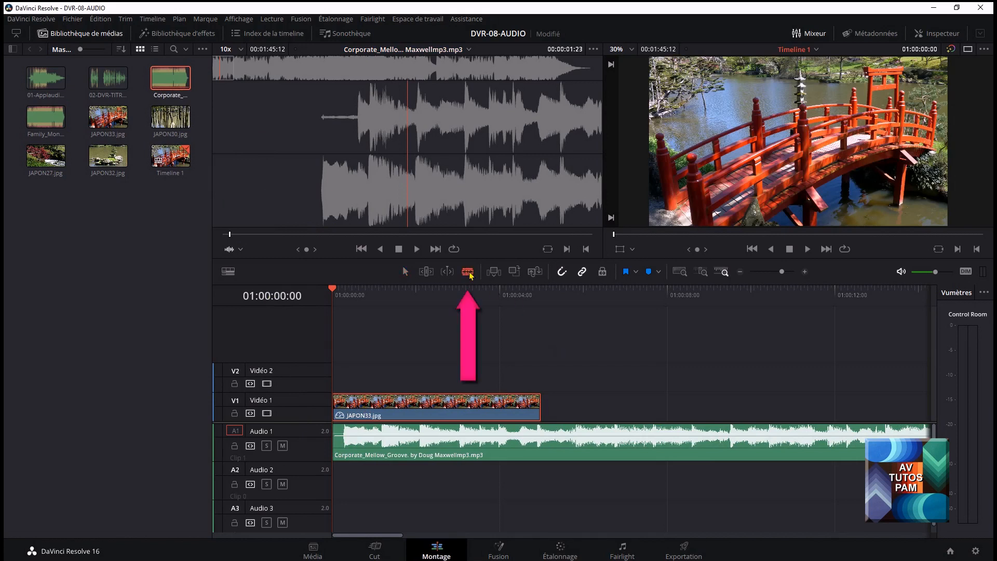
click(594, 452)
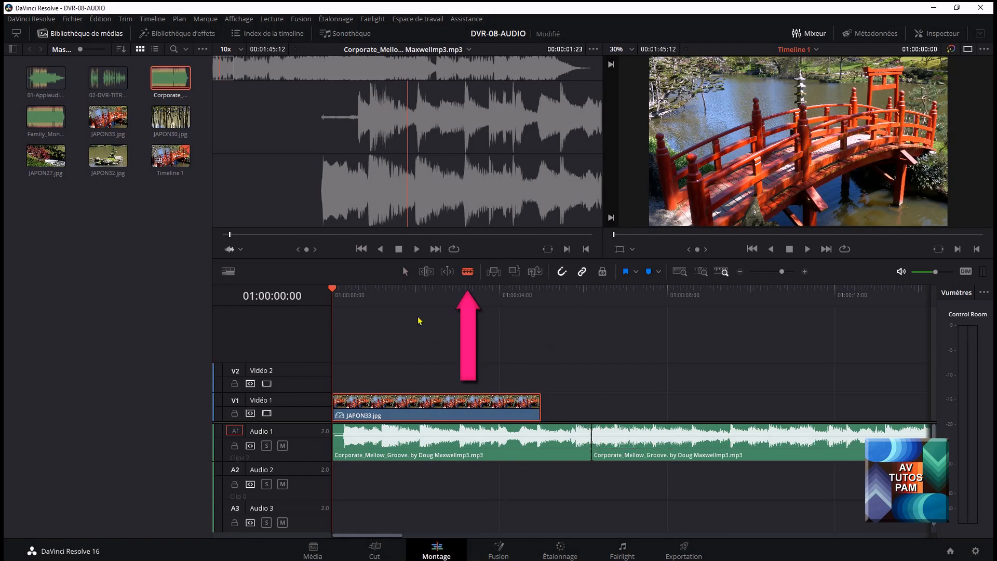
click(636, 448)
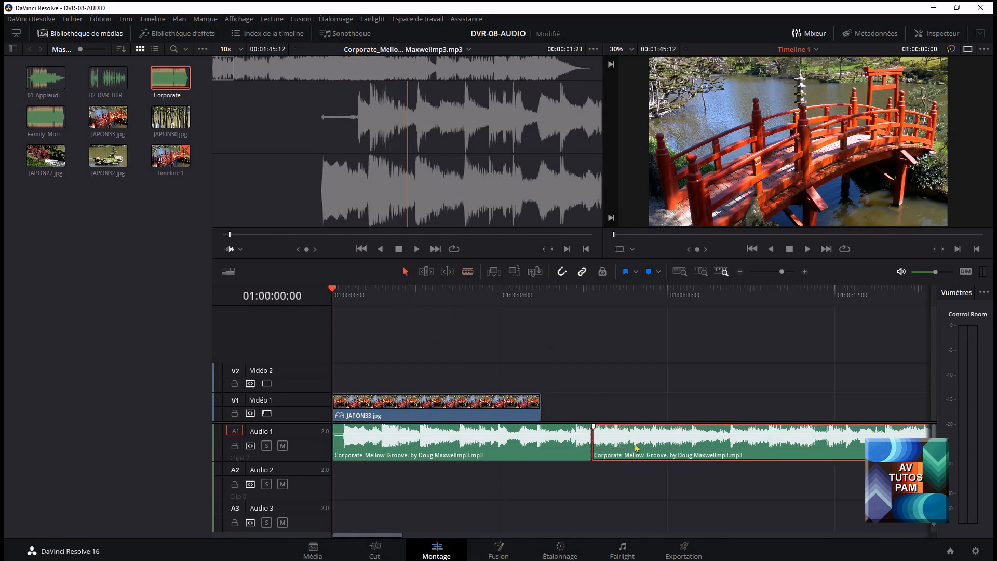
key(Delete)
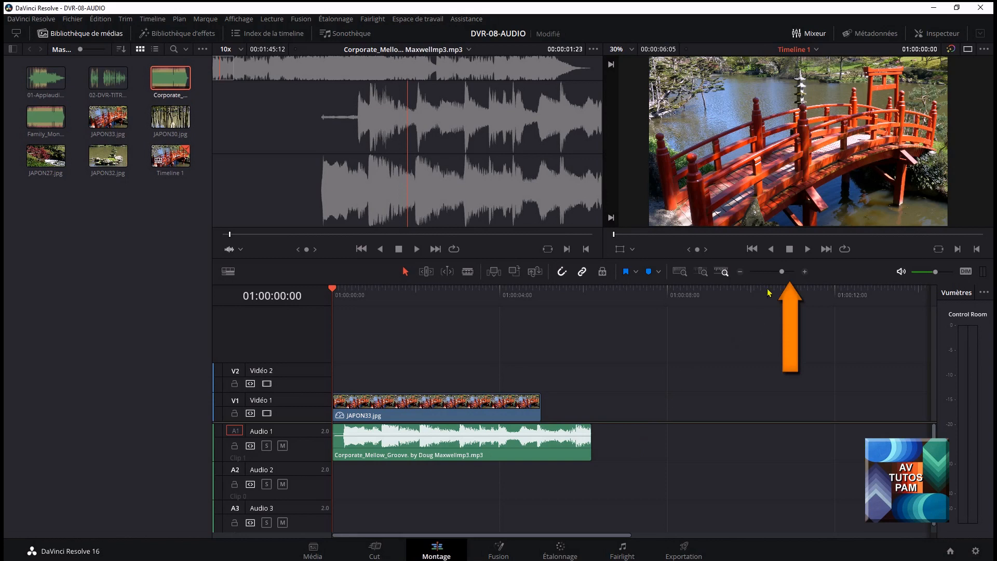
Split the Corporate_Mellow_Groove clip just before its waveform begins and delete the silent opening.
click(805, 272)
click(804, 273)
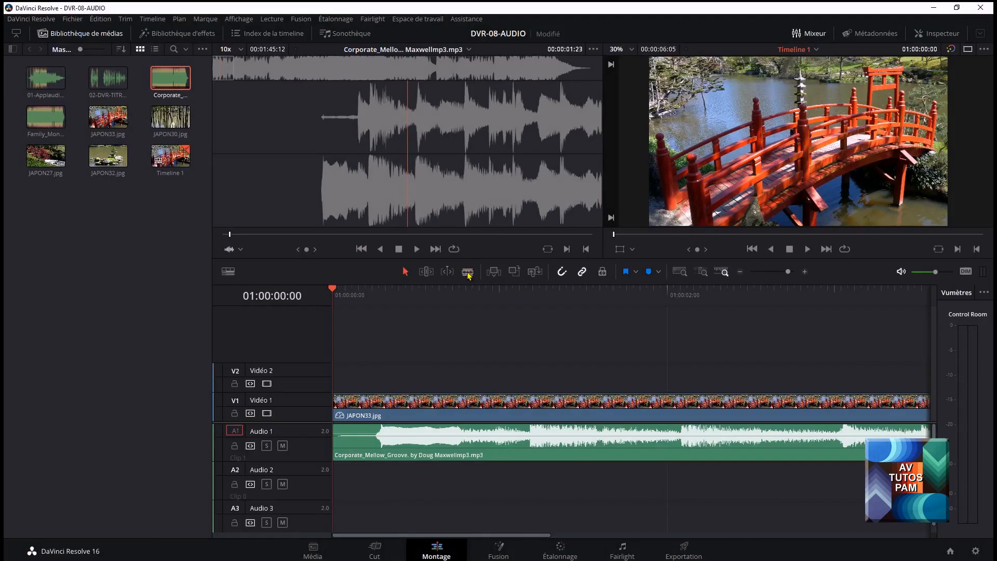
click(468, 272)
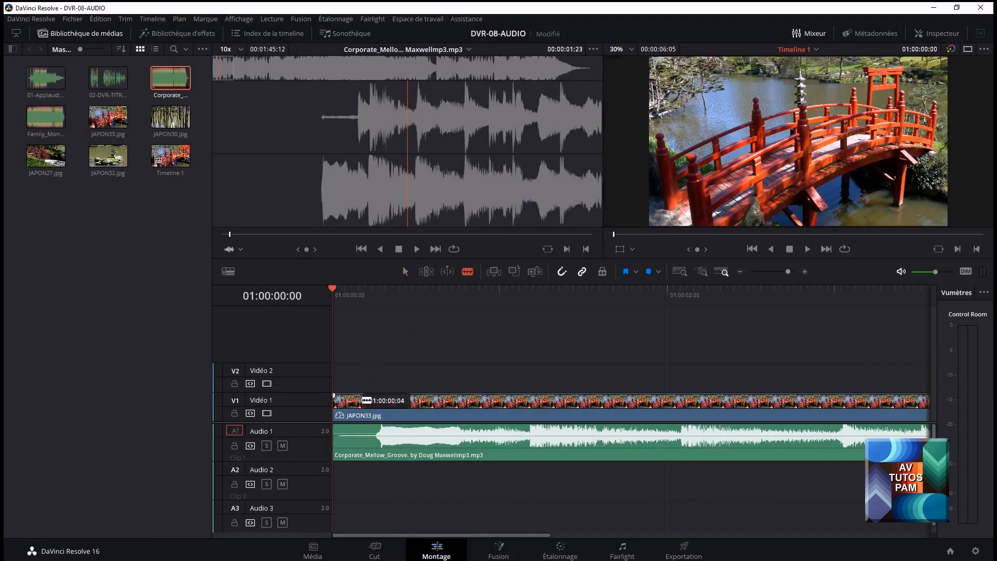
click(371, 445)
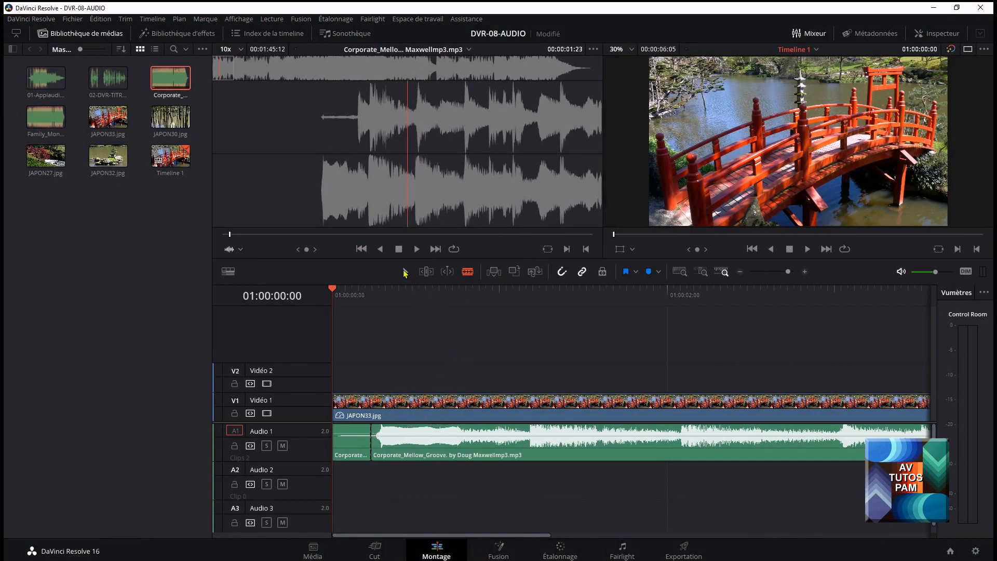
click(343, 441)
key(Delete)
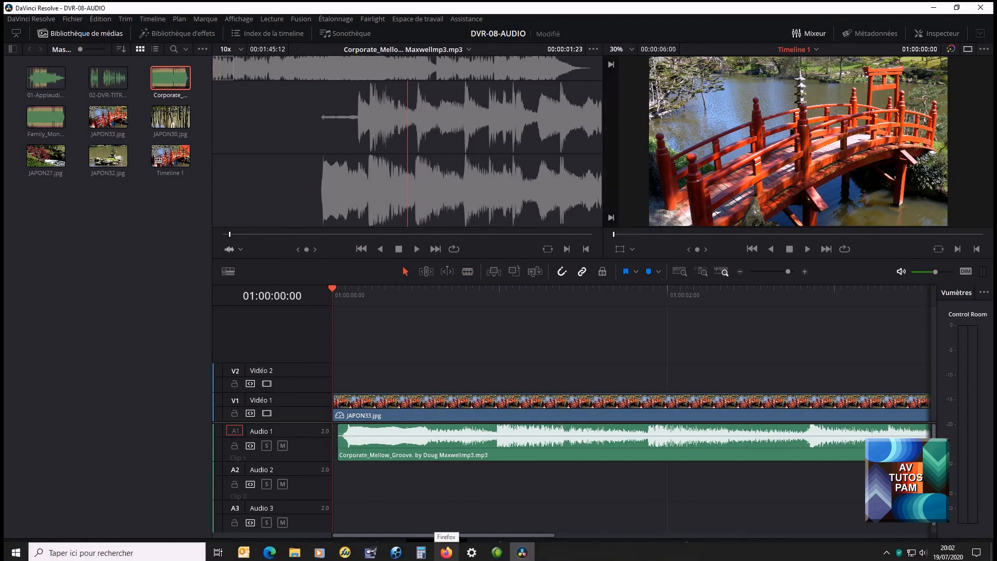
Add fade-ins of about half a second to the music clip and to JAPON33.jpg.
click(740, 272)
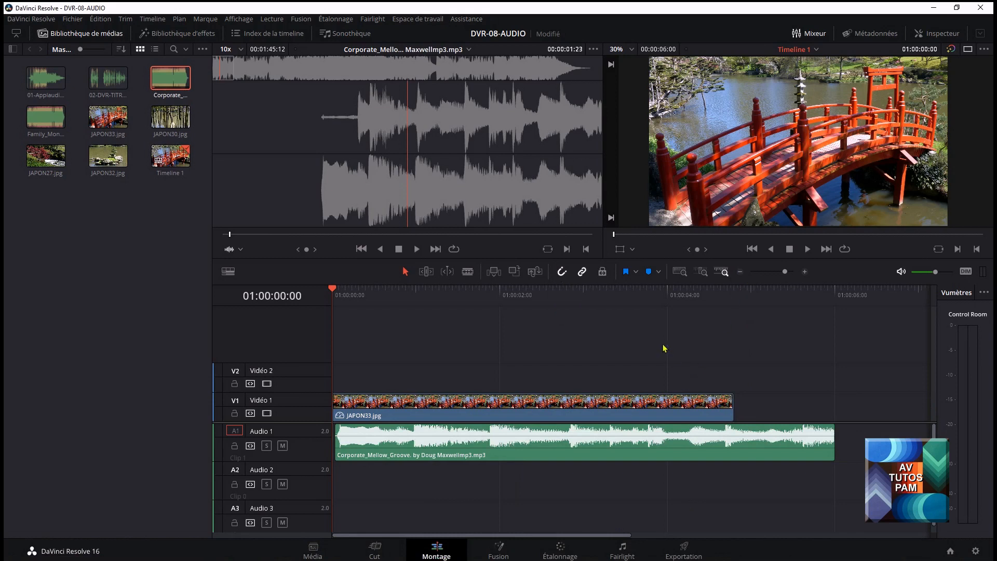
mouse_move(337, 442)
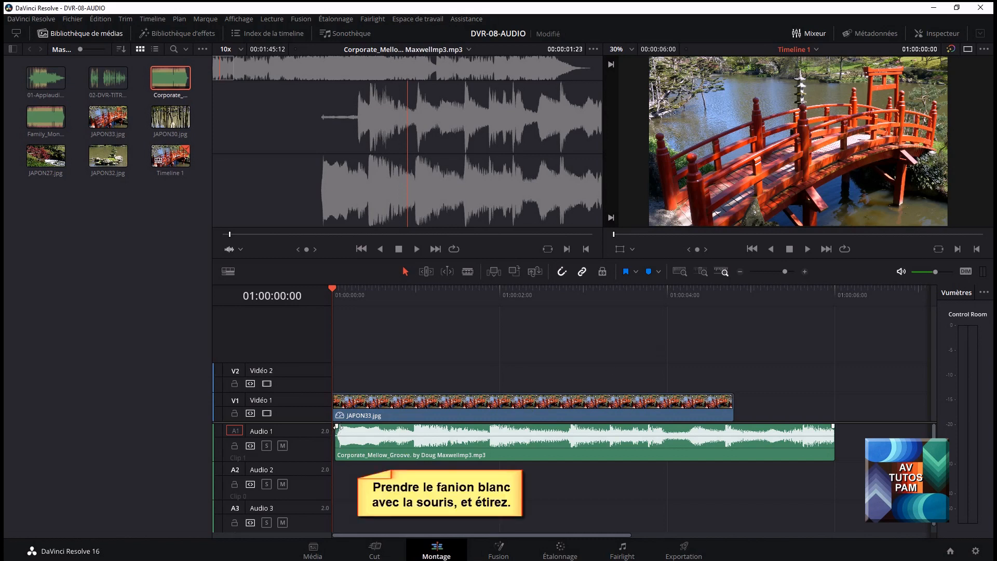
drag(337, 426, 375, 426)
drag(334, 396, 374, 396)
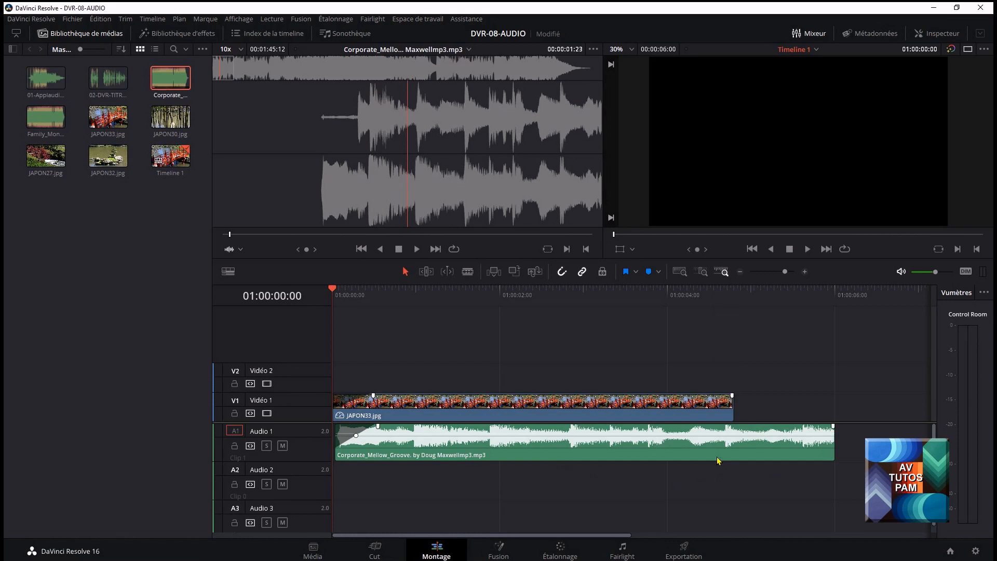
Split the music on Audio 1 at 01:00:04:17 and delete the segment after the cut.
click(673, 297)
click(722, 296)
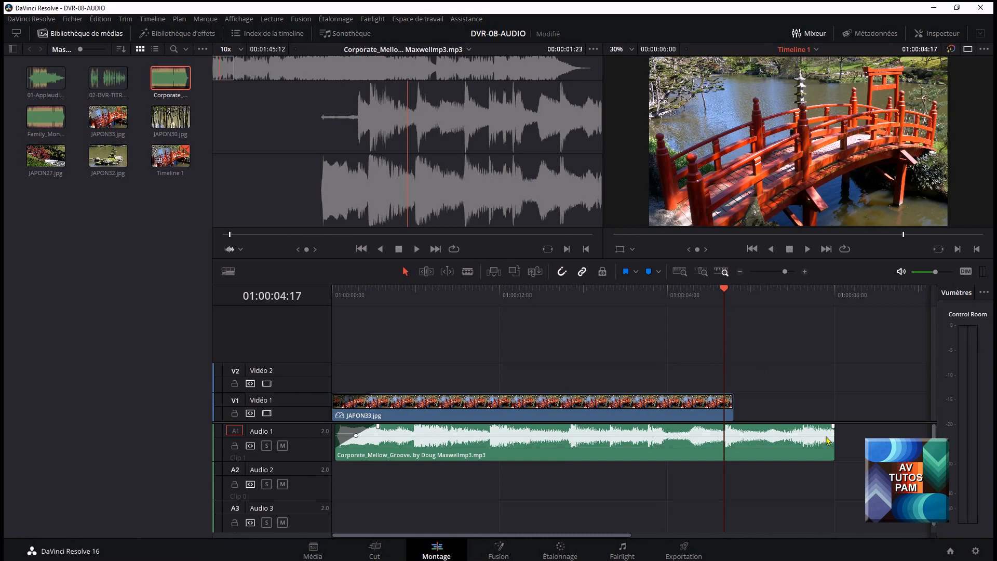
click(467, 271)
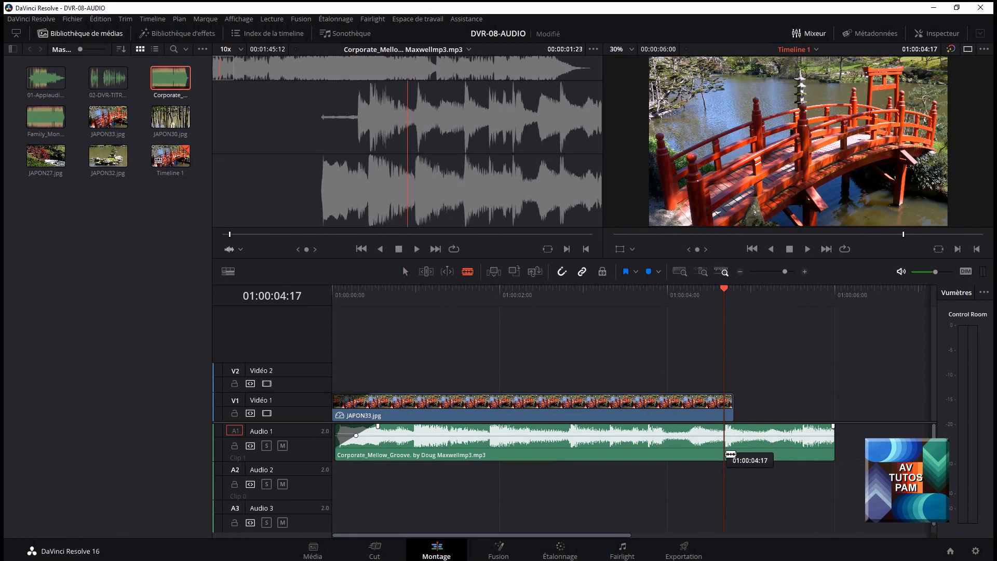
click(730, 454)
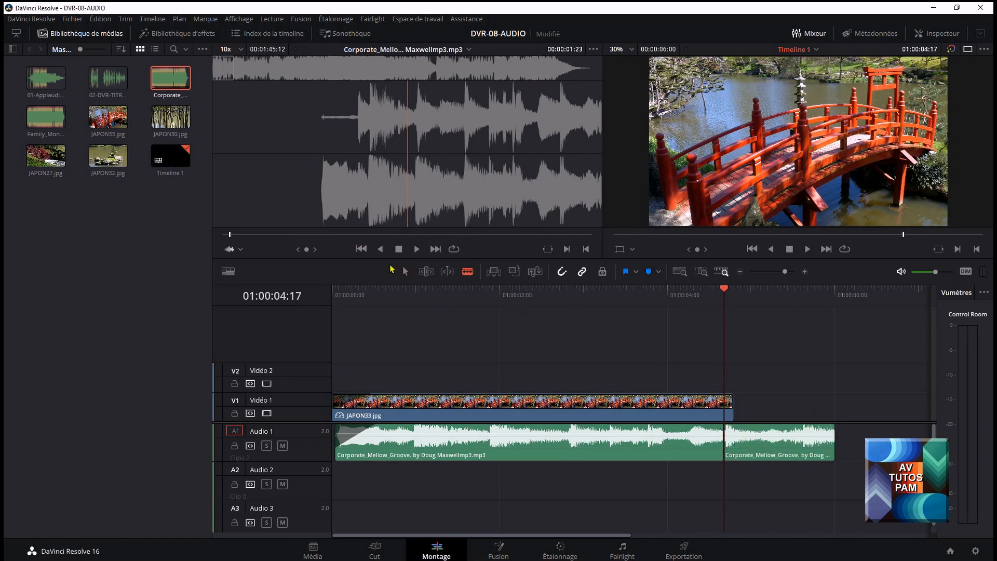
click(406, 271)
click(786, 446)
key(Delete)
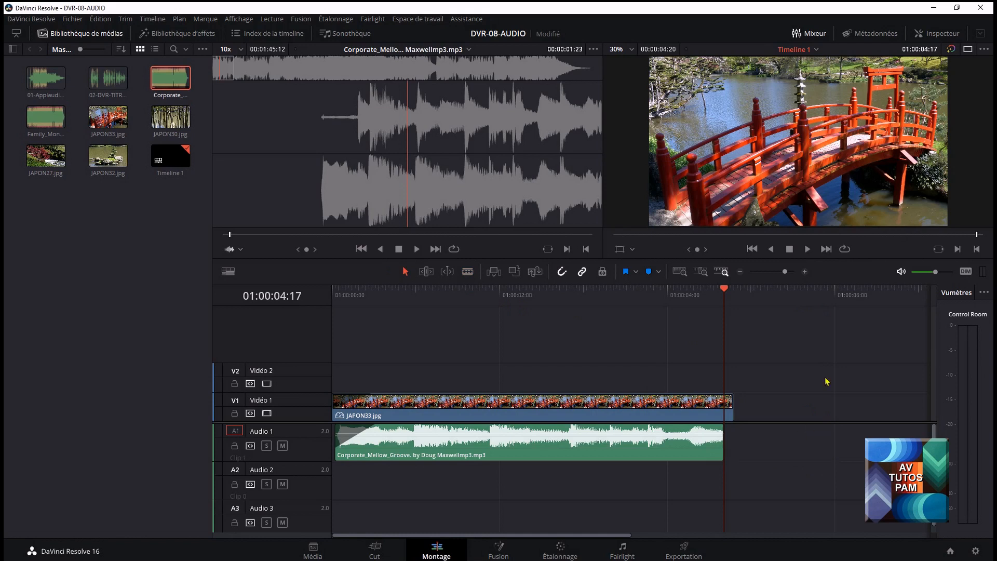
Trim the end of JAPON33.jpg to 01:00:04:17 so it matches the end of the music.
click(806, 271)
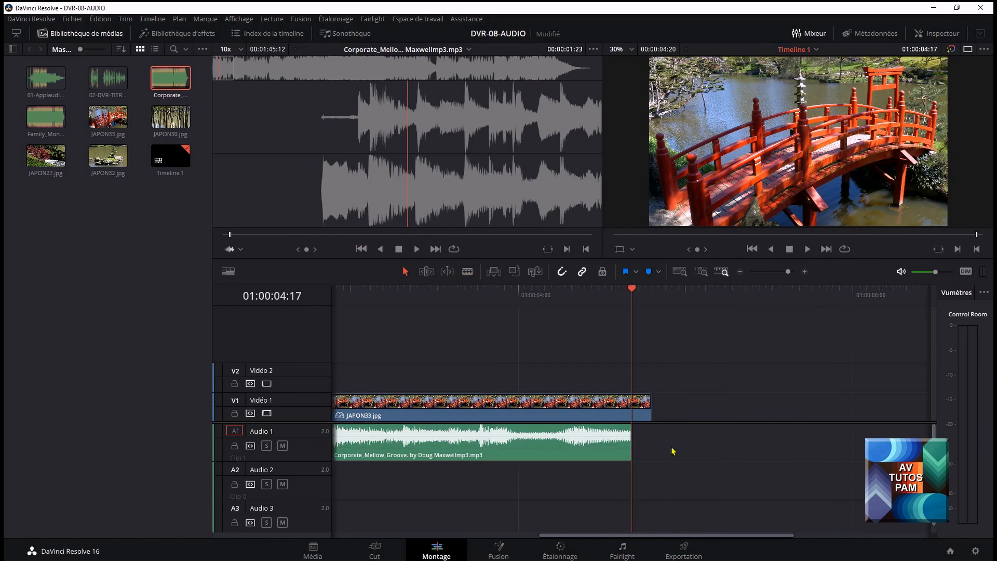
mouse_move(631, 443)
mouse_down()
mouse_move(707, 448)
mouse_move(632, 448)
mouse_up()
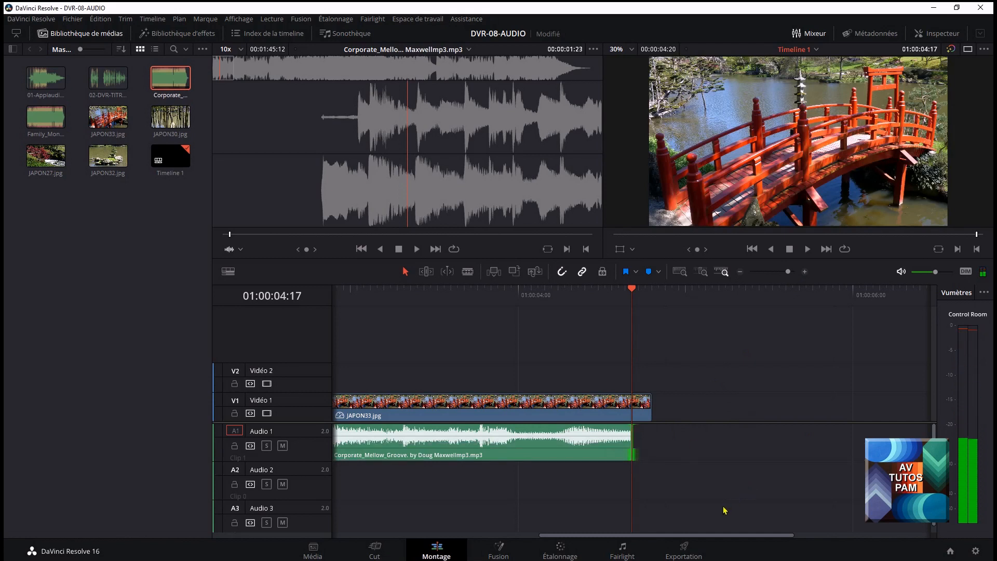
mouse_move(650, 405)
mouse_down()
mouse_move(727, 404)
mouse_move(631, 404)
mouse_up()
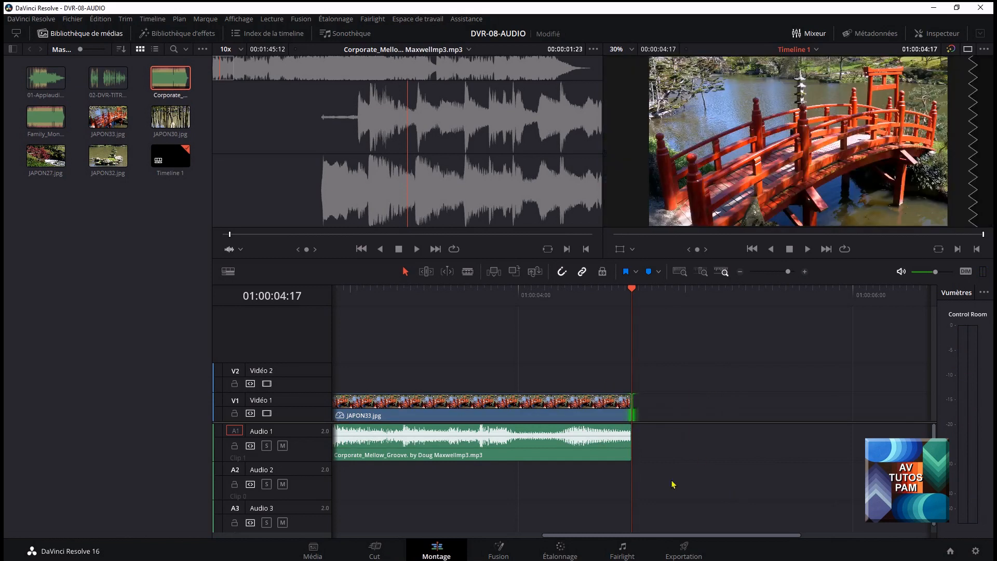
Add JAPON30.jpg to Vidéo 1 directly after JAPON33.jpg.
click(739, 273)
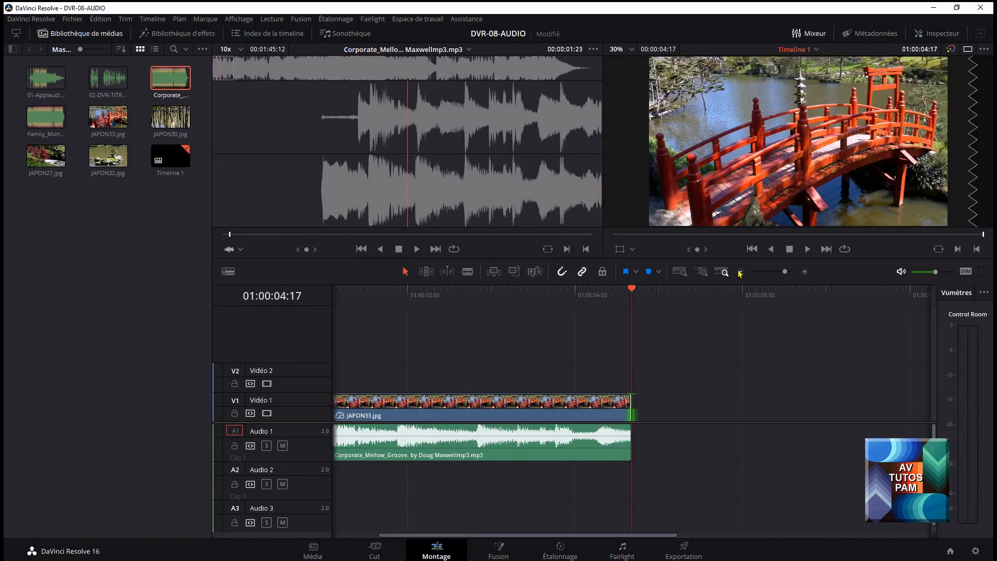
click(740, 273)
click(109, 122)
drag(108, 122, 565, 405)
click(173, 124)
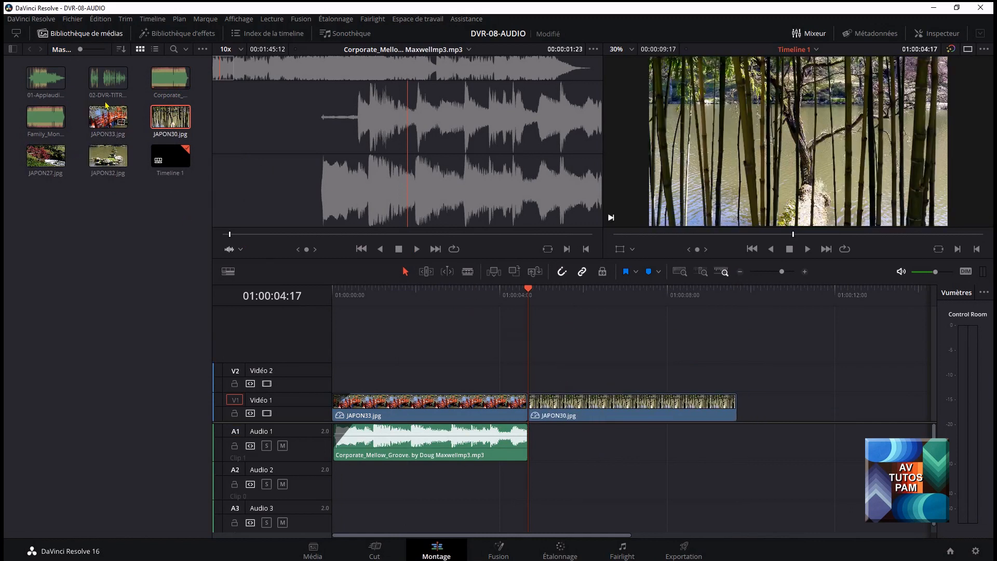
Place the Family_Montage music on Audio 2 from about 01:00:04:02 and cut away its quiet opening up to 01:00:04:17.
drag(52, 118, 503, 493)
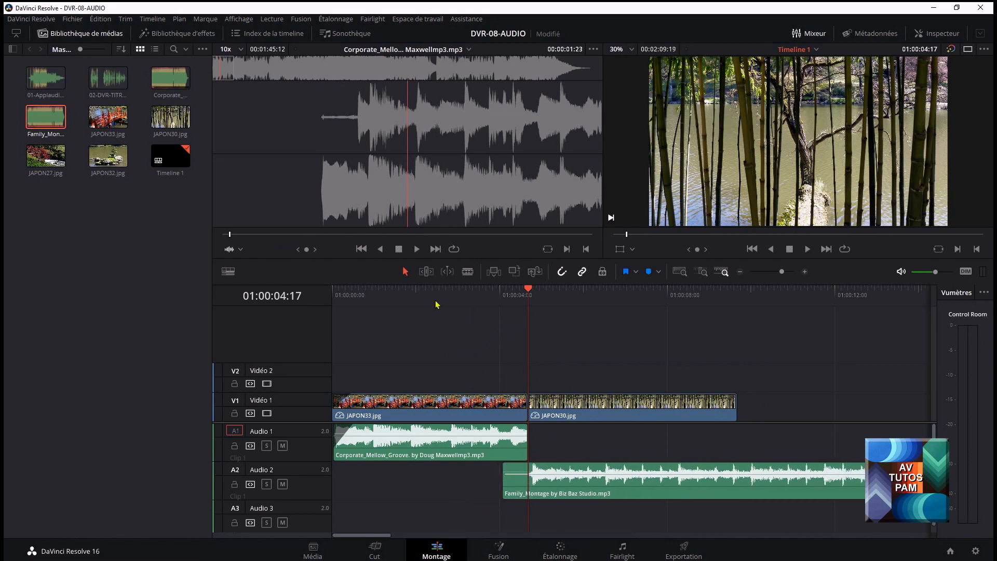
click(468, 271)
click(529, 480)
click(405, 271)
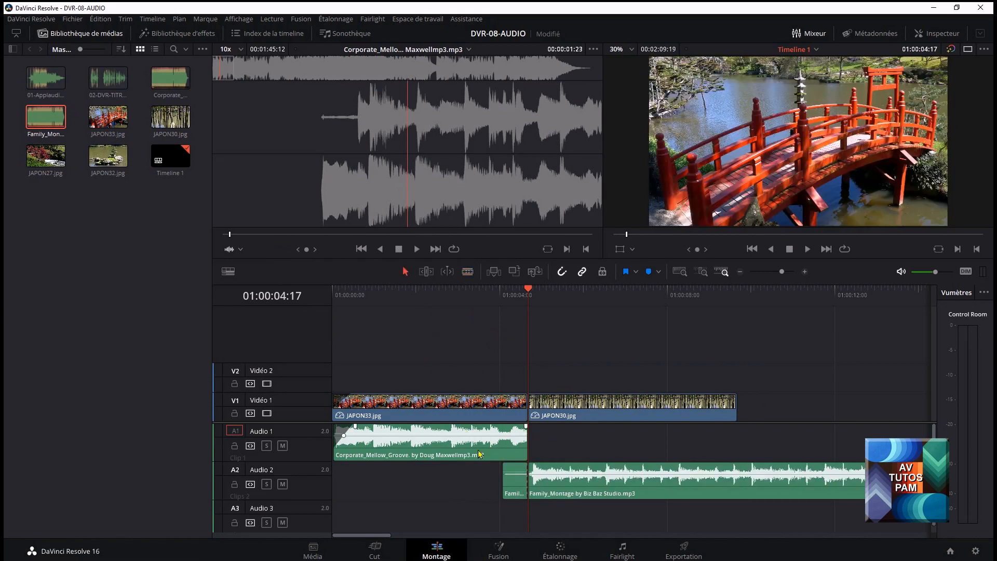
click(513, 481)
key(Delete)
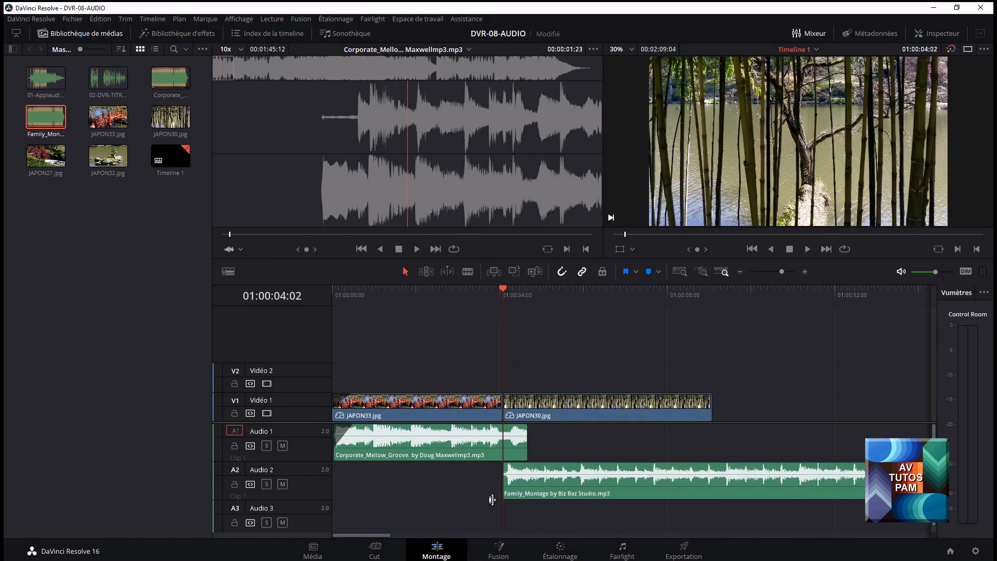
Move the Family_Montage clip on Audio 2 so it starts where the Corporate_Mellow_Groove clip ends.
click(521, 486)
drag(521, 486, 536, 482)
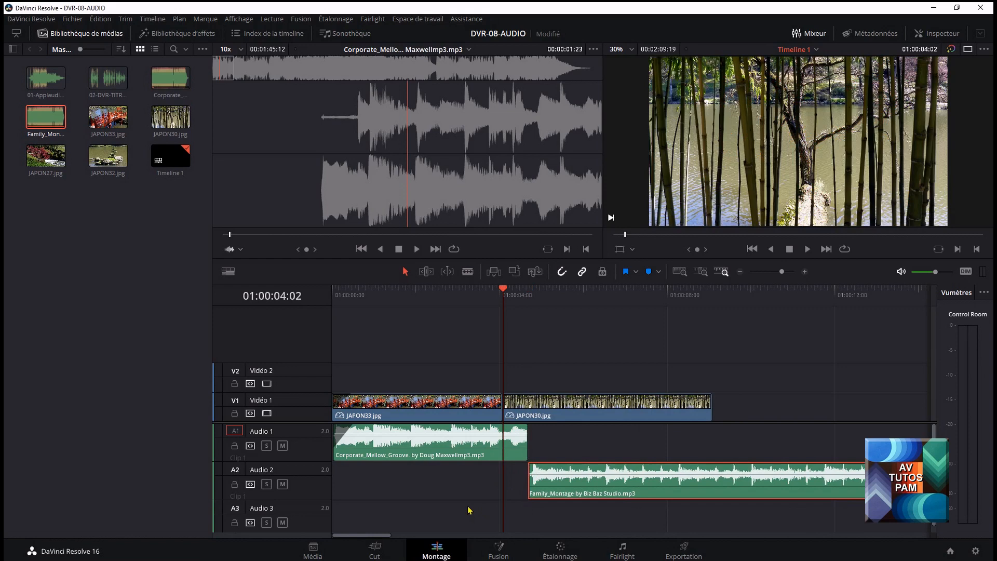
Enlarge the audio track area and roll the cut between JAPON33.jpg and JAPON30.jpg to the end of the Corporate_Mellow_Groove clip.
scroll(469, 510, down, 1)
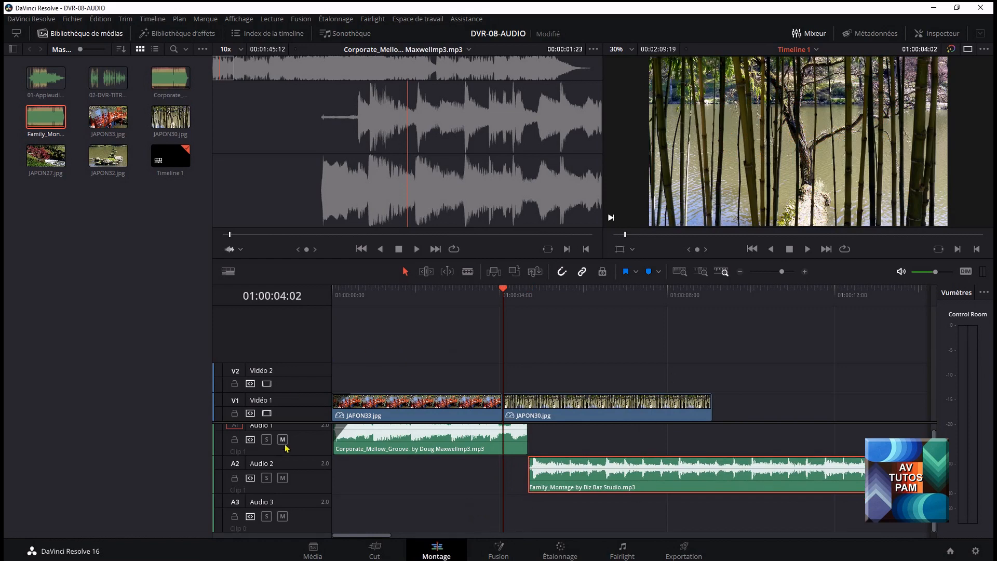
drag(293, 424, 294, 375)
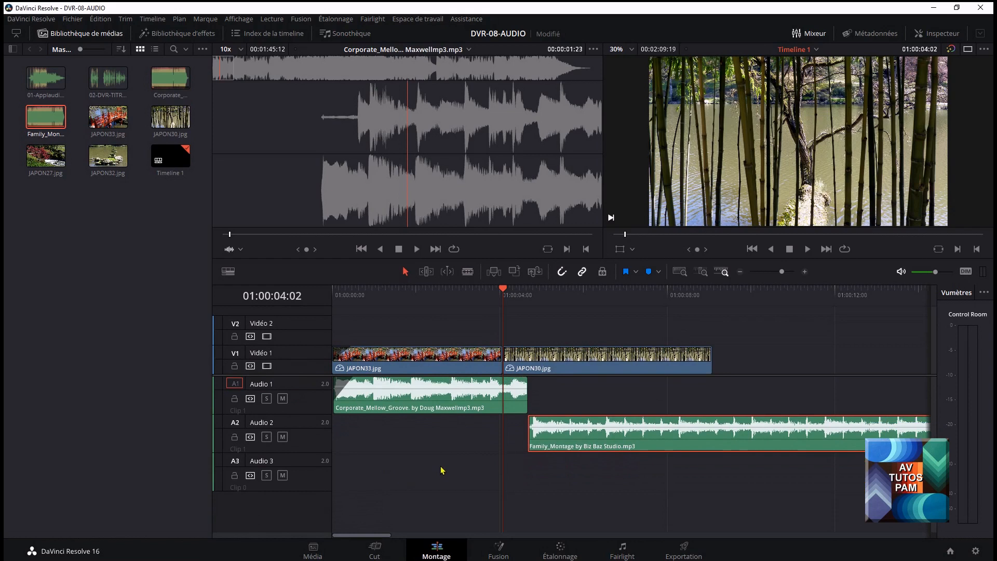
click(512, 360)
drag(512, 360, 537, 360)
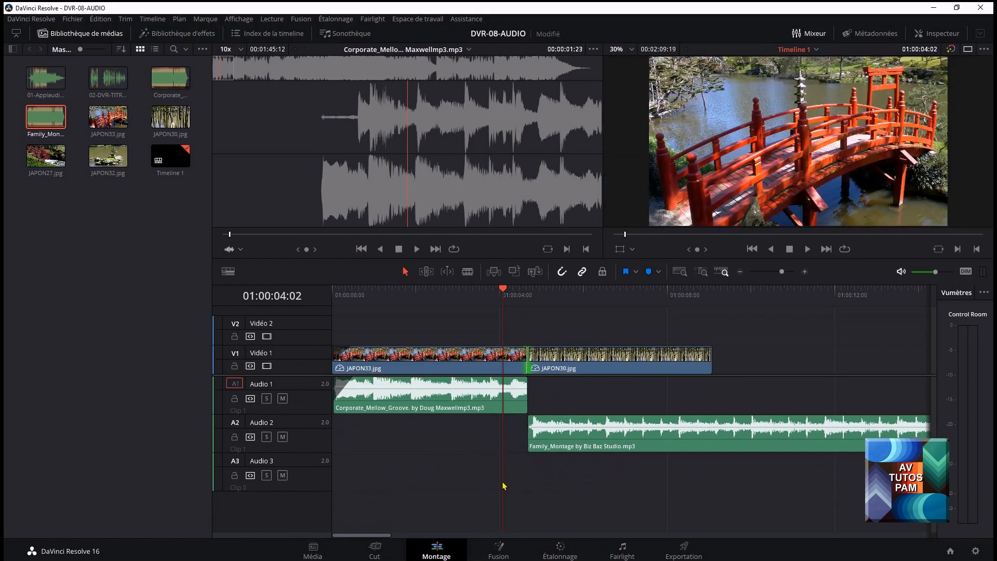
Add a fade-out to the end of Corporate_Mellow_Groove and a fade-in to the start of Family_Montage, each about 0.7 seconds.
mouse_move(520, 393)
drag(526, 379, 497, 380)
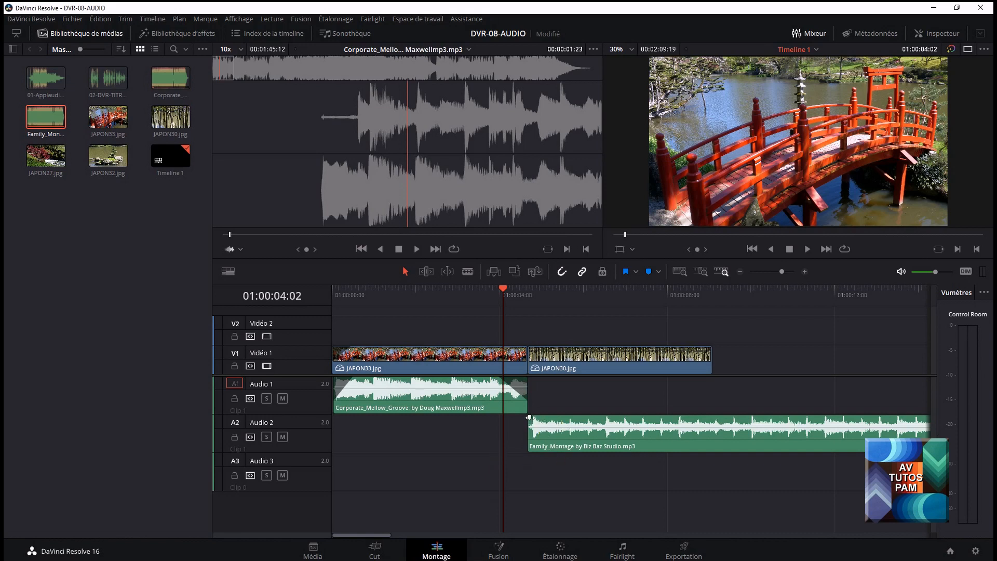
drag(529, 417, 558, 417)
Position the playhead at 01:00:04:17 and shift the Family_Montage clip earlier so its fade-in overlaps the first music's fade-out.
click(502, 288)
drag(502, 288, 528, 289)
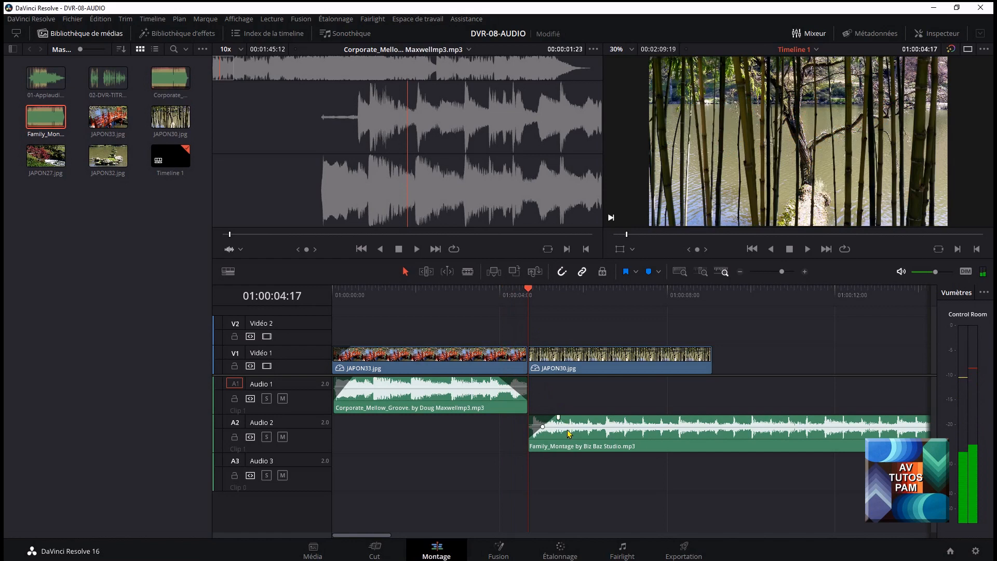
drag(569, 434, 546, 435)
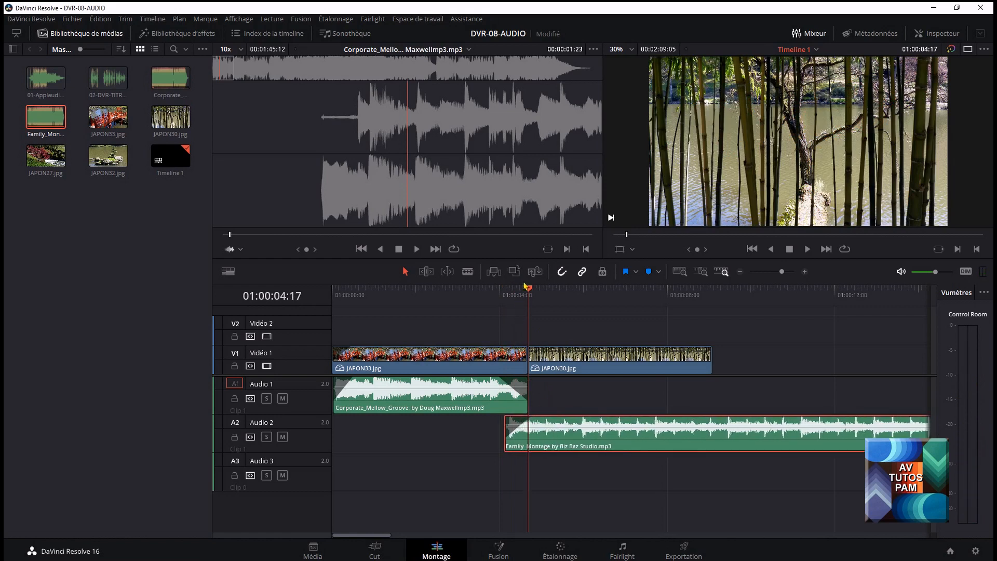
Position the playhead at 01:00:04:10, in the middle of the music crossfade, and roll the JAPON33.jpg/JAPON30.jpg cut to it.
drag(527, 290, 516, 295)
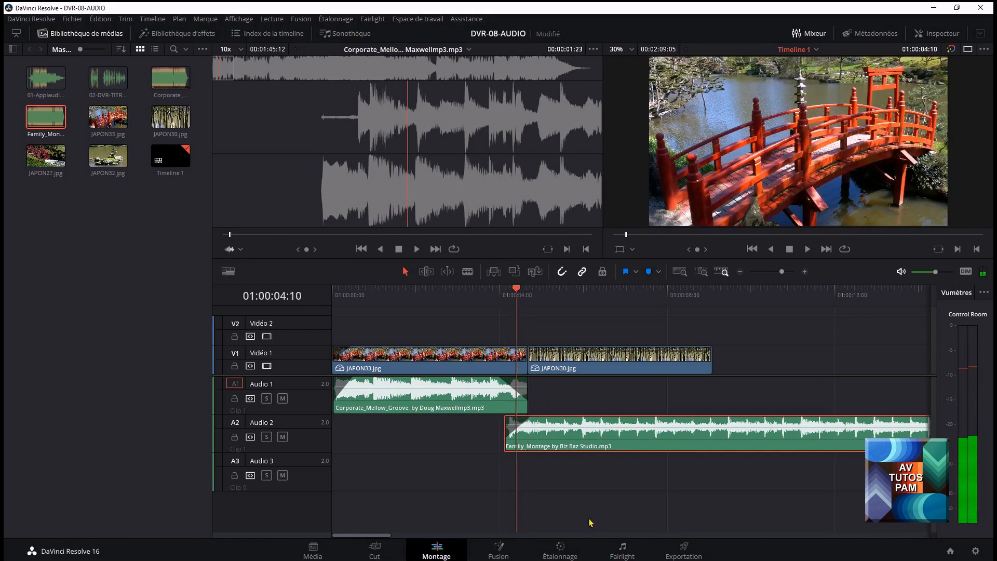
mouse_move(518, 384)
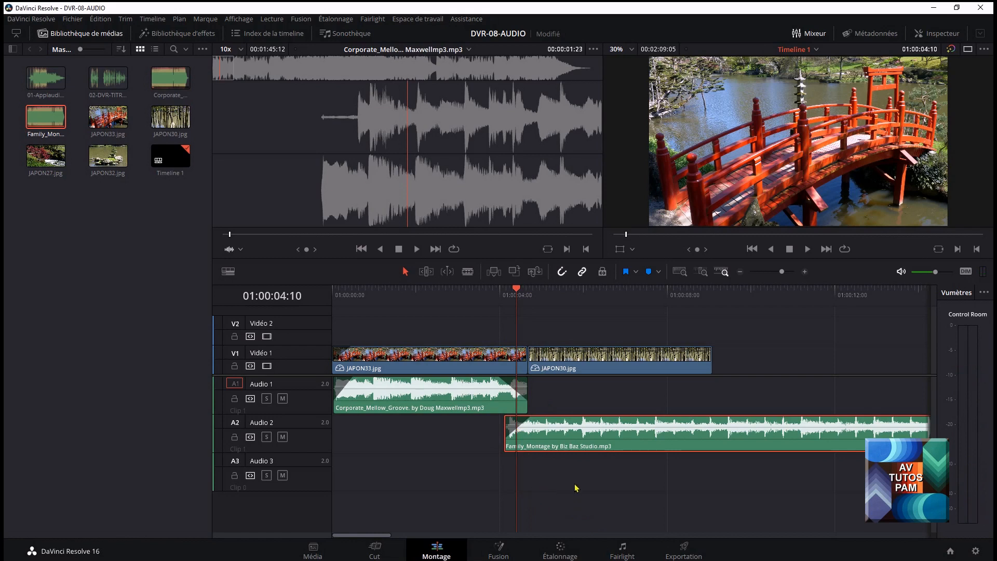
mouse_move(525, 408)
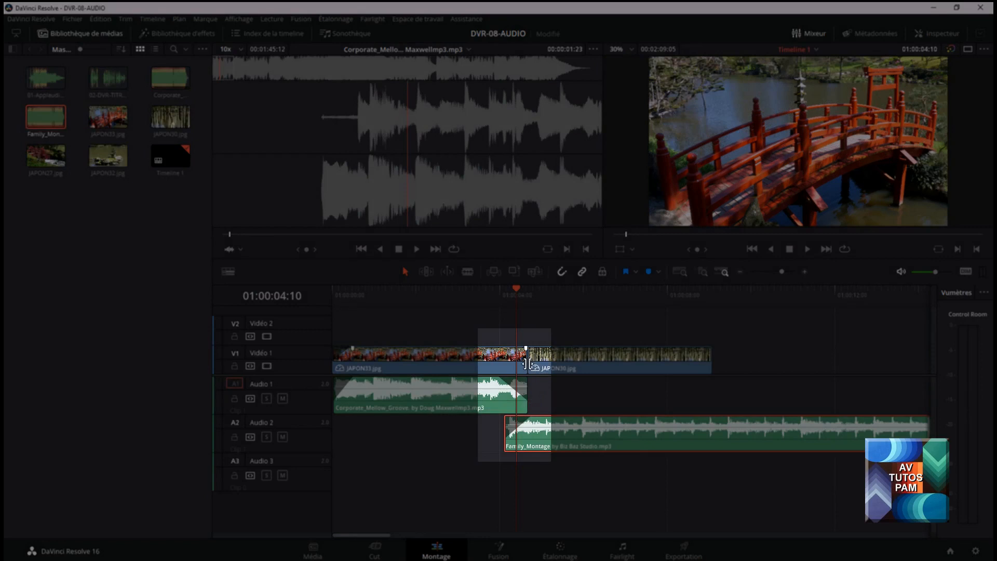
drag(526, 363, 521, 365)
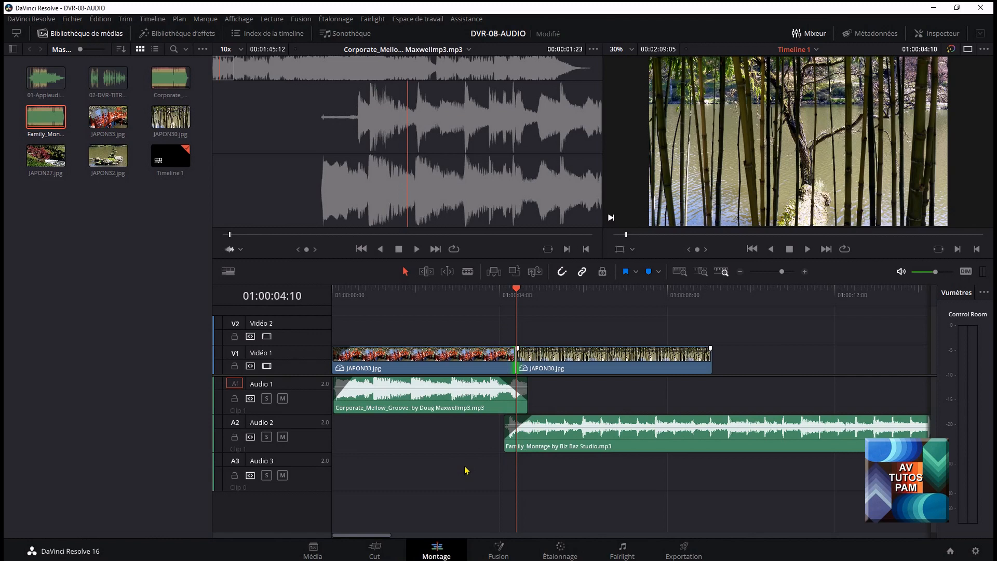
Add a Fondu flou video transition between JAPON33.jpg and JAPON30.jpg and shorten it to about 1.2 seconds.
click(182, 33)
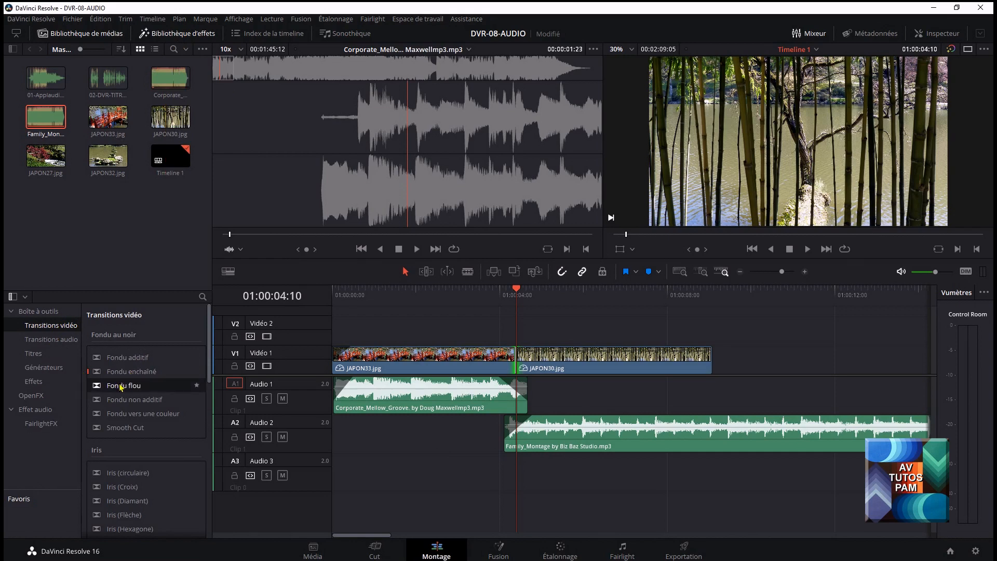
drag(120, 387, 514, 358)
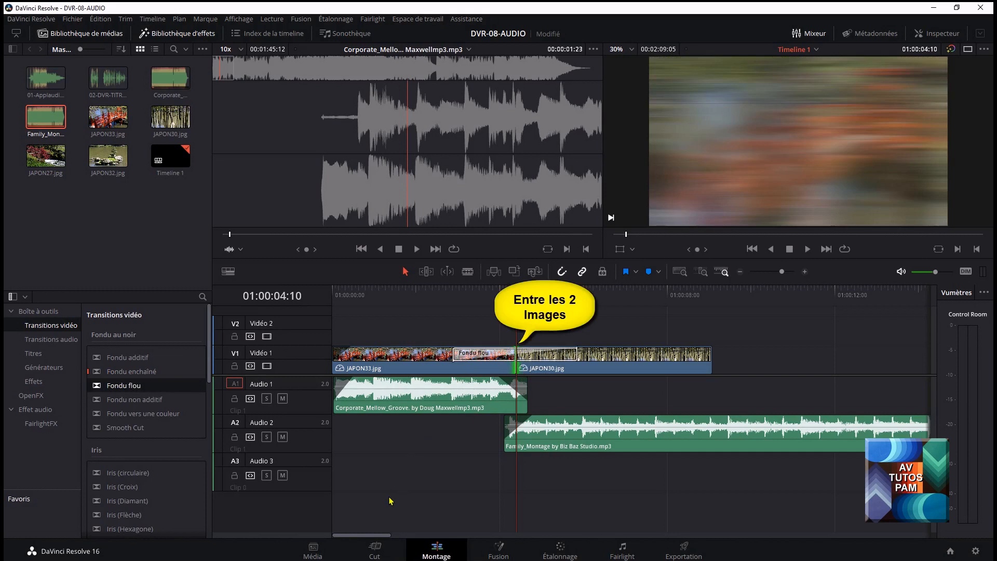
drag(452, 353, 492, 354)
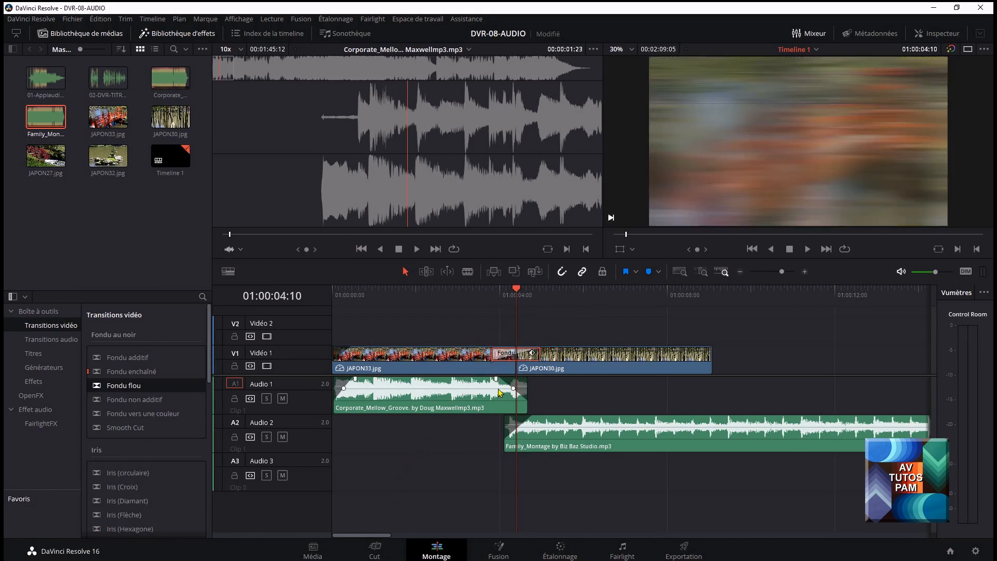
Play the timeline from 01:00:03:12 to review the image transition together with the music crossfade.
drag(517, 297, 478, 294)
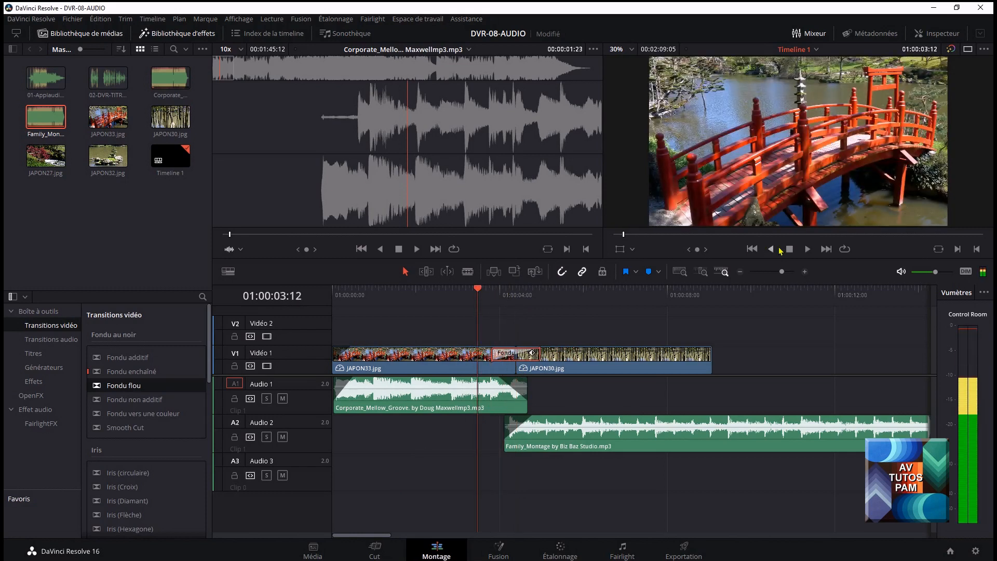
click(808, 249)
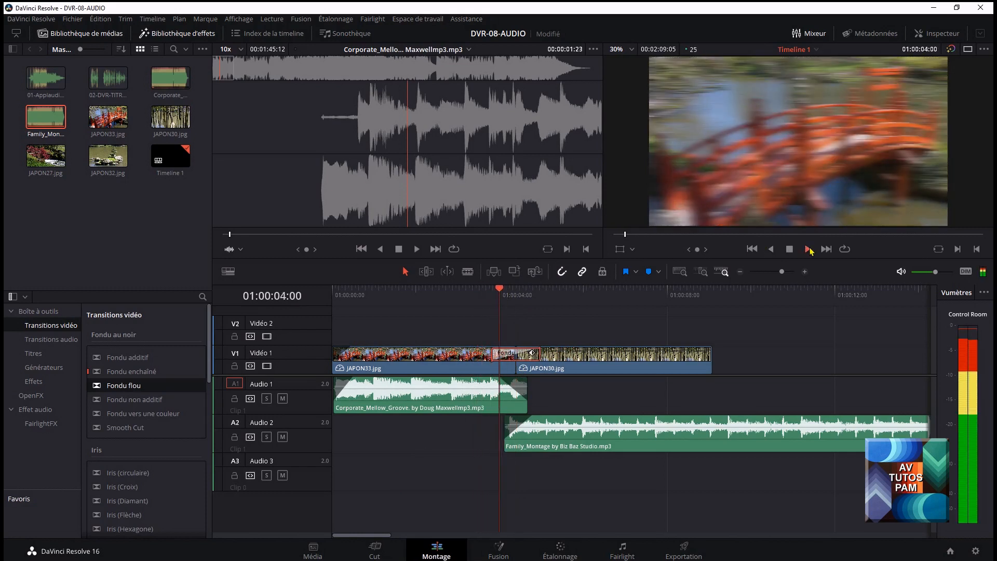
click(789, 250)
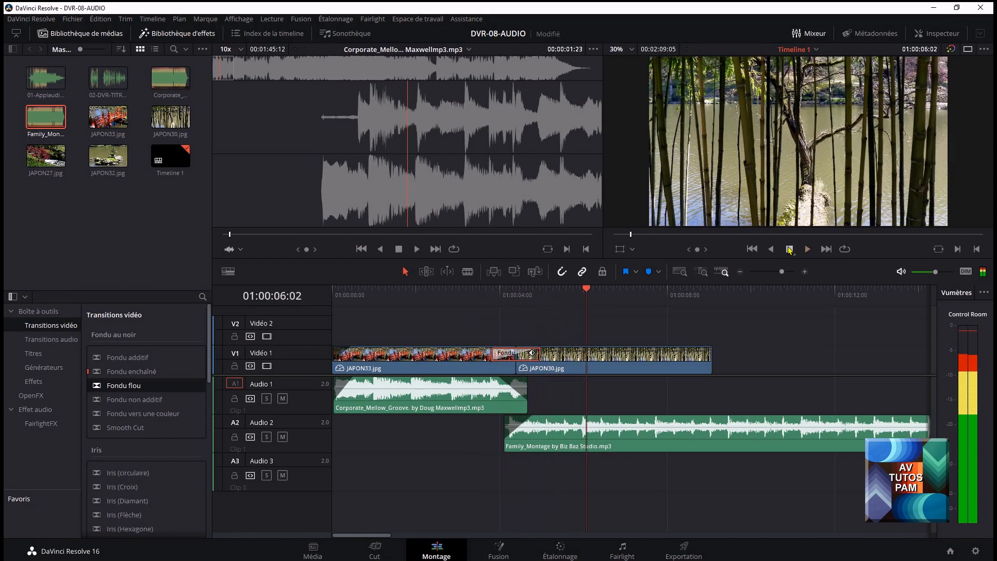
Place the 02-DVR-TITRAGE.wav voice clip on the Audio 3 track, starting at about 01:00:00:16.
click(740, 272)
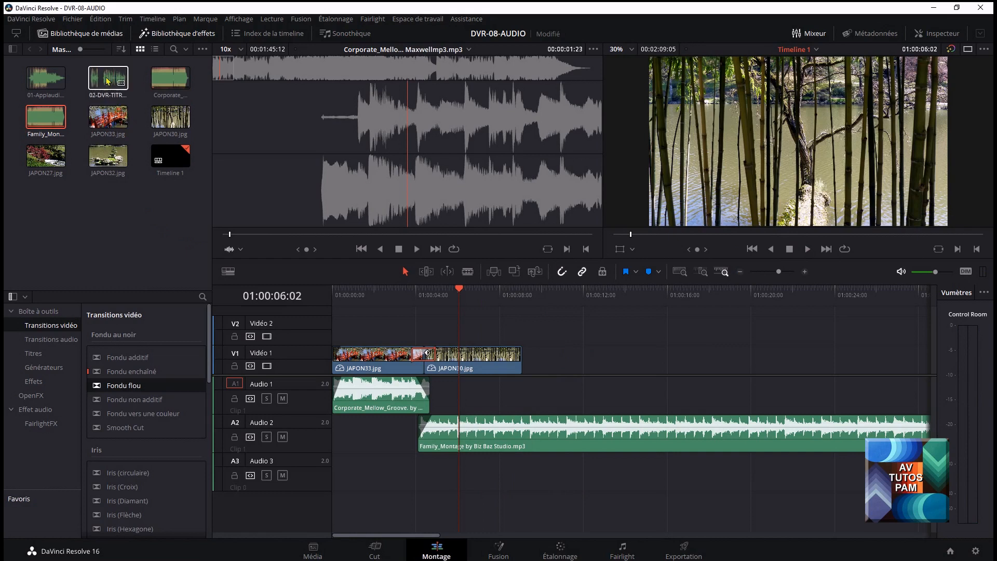
drag(108, 80, 346, 464)
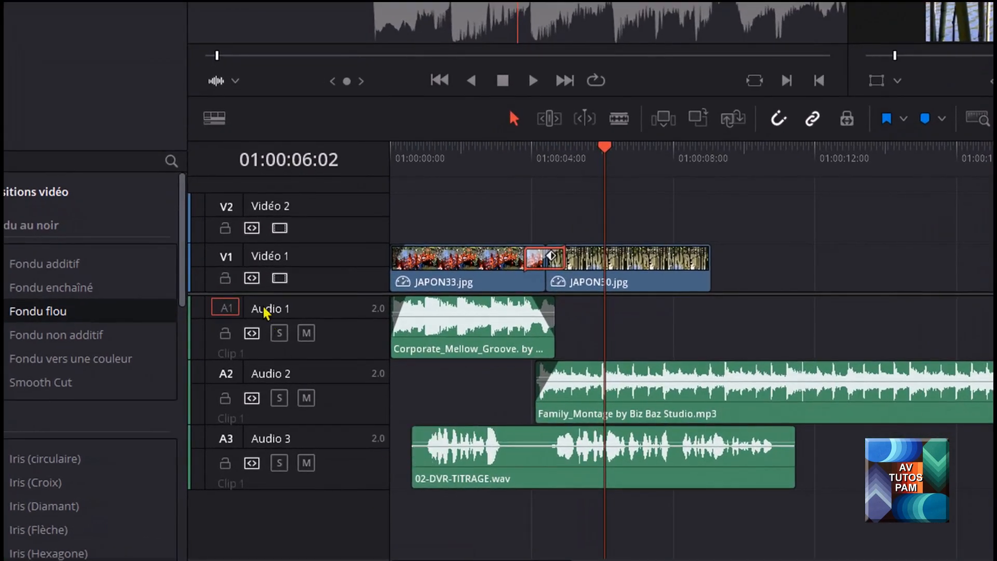
Rename the audio tracks A1, A2 and A3 as MUSIC1, MUSIC2 and TEXTE.
double_click(266, 309)
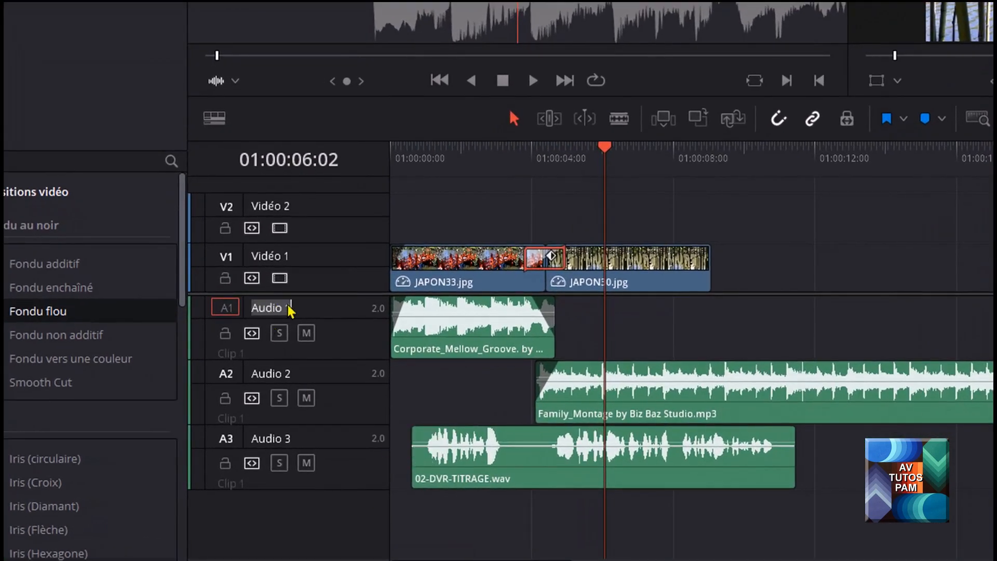
text(MUSI)
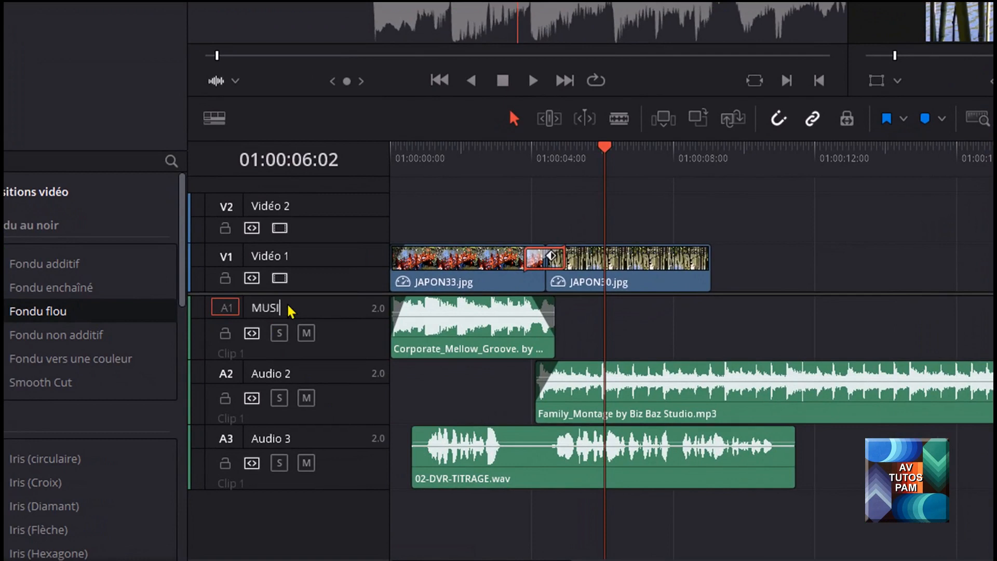
text(C1)
double_click(282, 375)
text(M)
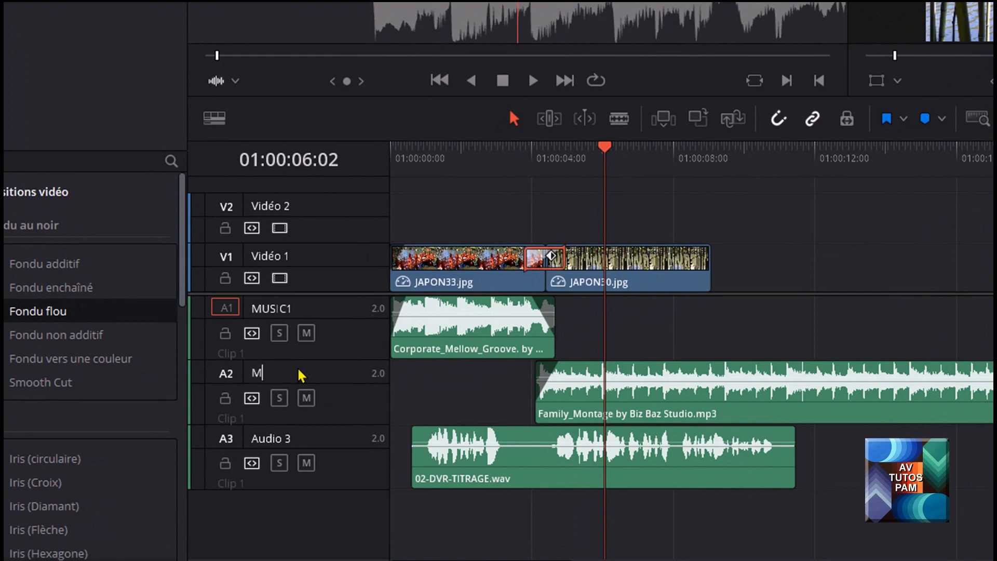
text(USIC2)
double_click(270, 438)
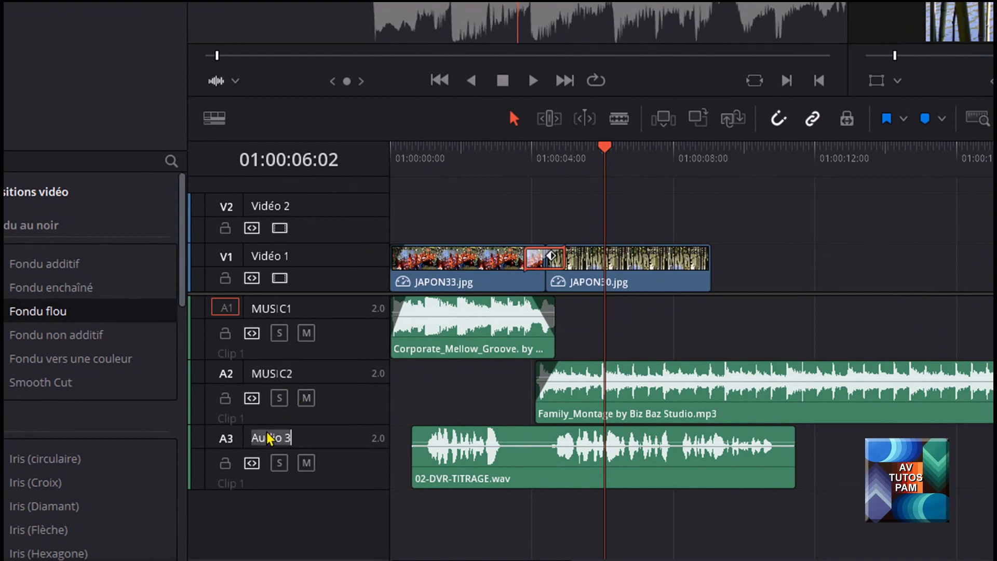
text(TEXTE)
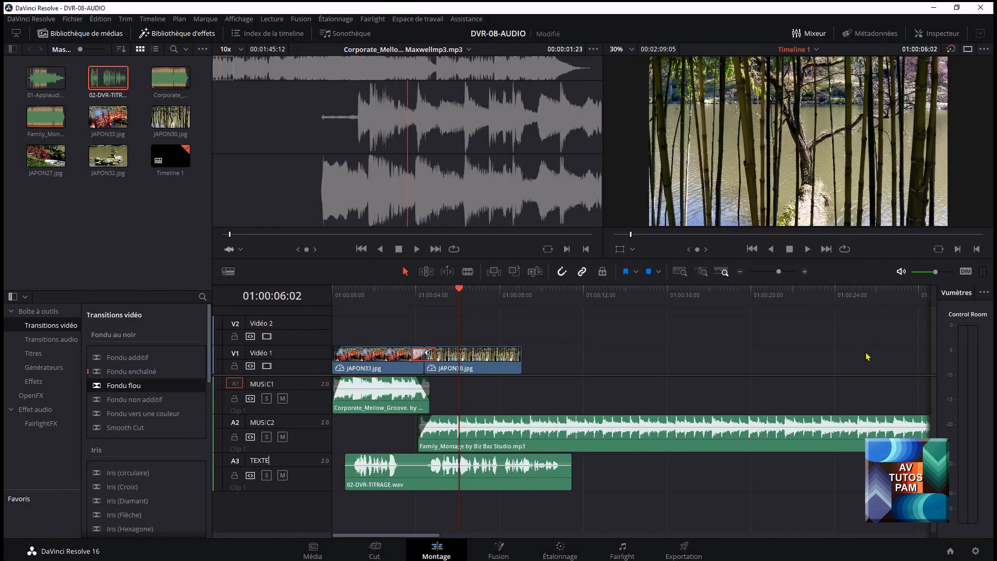
Try muting and unmuting the MUSIC1 and MUSIC2 tracks and soloing the TEXTE track.
click(282, 398)
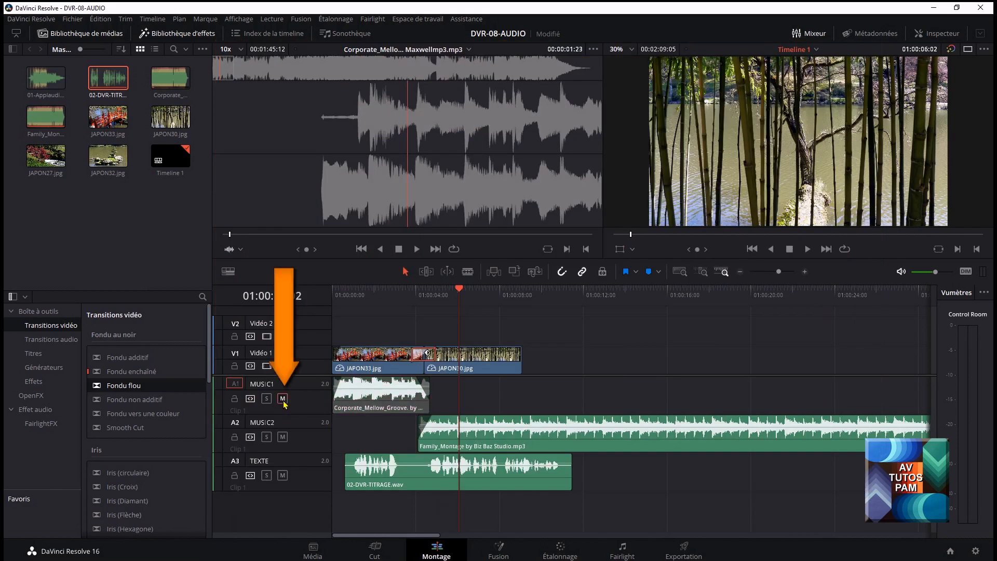
click(282, 437)
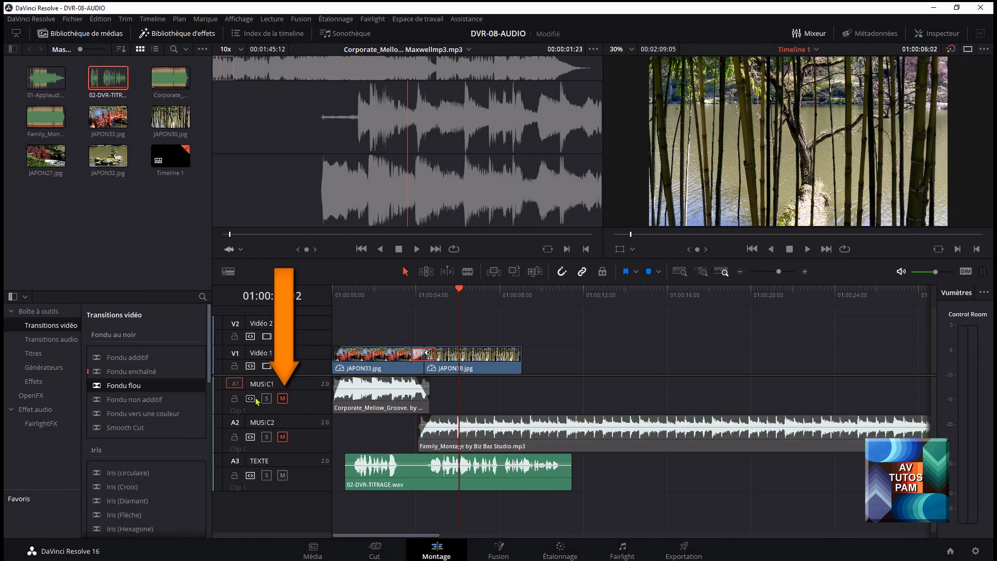
click(282, 398)
click(282, 437)
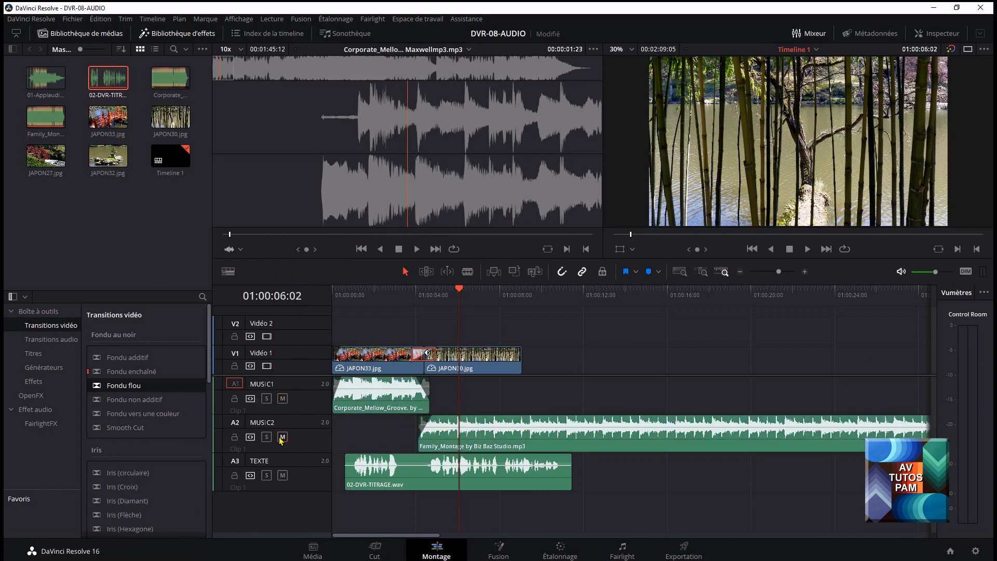
click(267, 476)
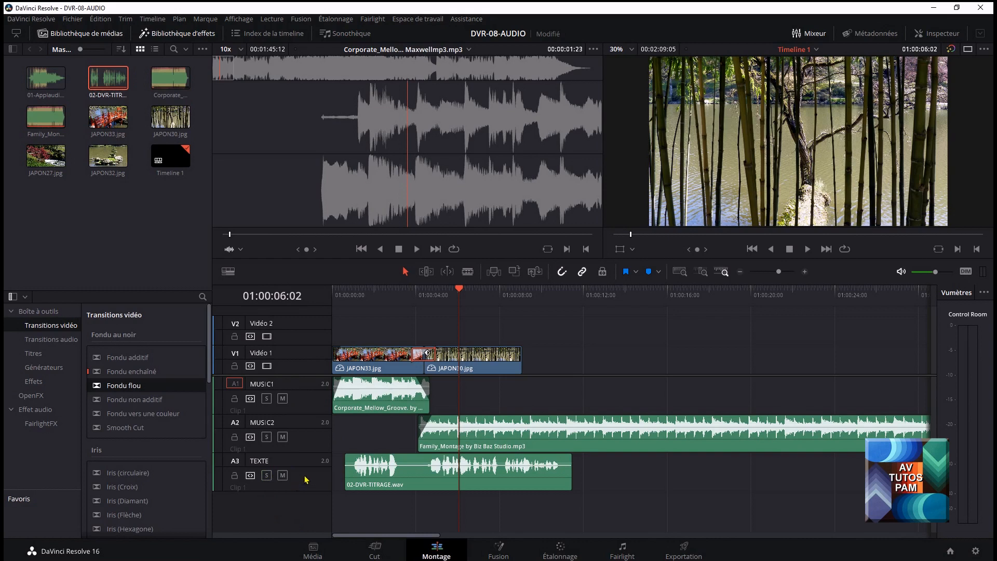
With the playhead at 01:00:00:16, split 02-DVR-TITRAGE.wav at its first long pause and move the second part about 2.5 seconds later.
drag(460, 291, 345, 290)
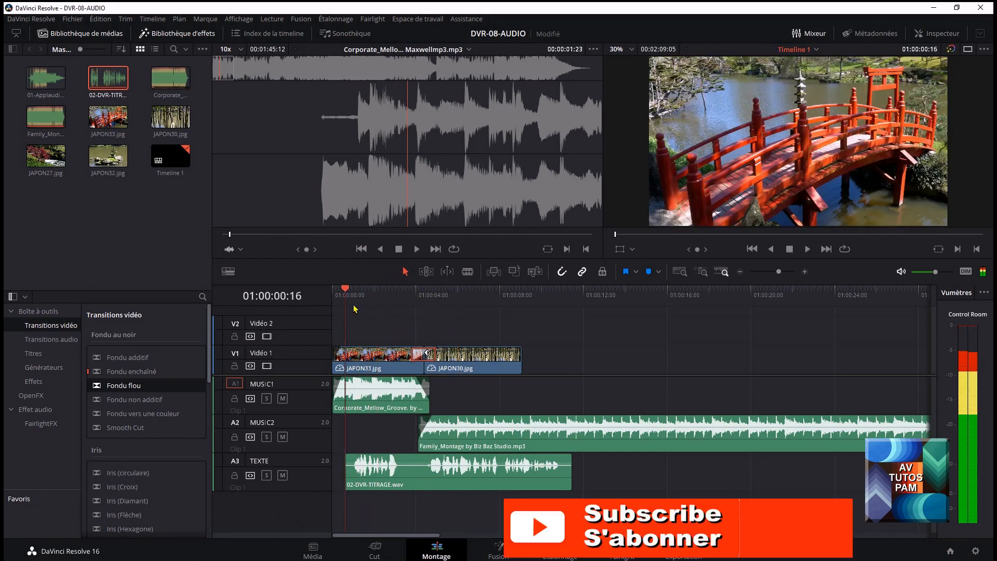
click(467, 272)
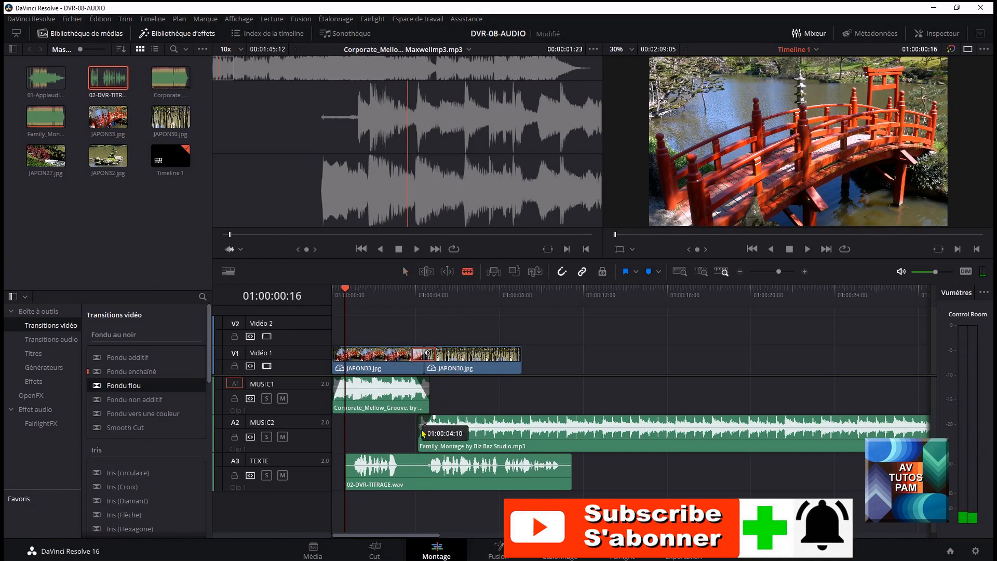
click(401, 473)
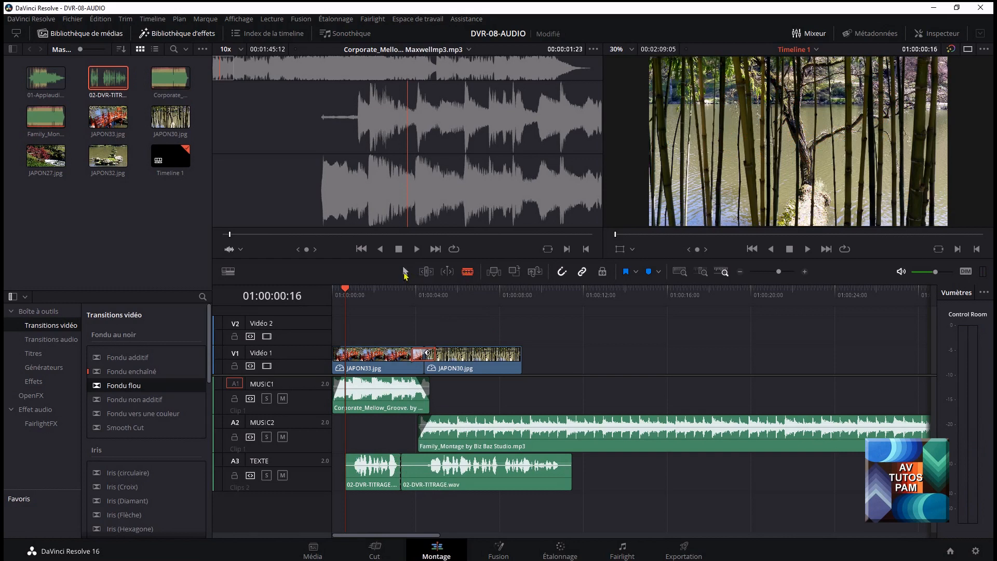
double_click(431, 474)
drag(449, 473, 501, 472)
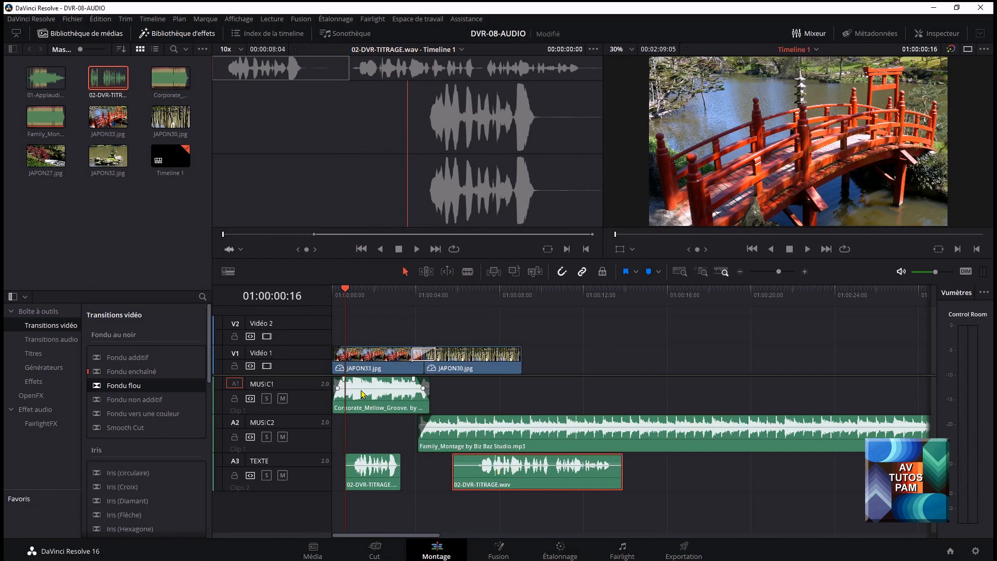
Add volume keyframes to the Corporate_Mellow_Groove clip at 01:00:00:16, 01:00:01:03, 01:00:03:07 and 01:00:03:20.
click(367, 473)
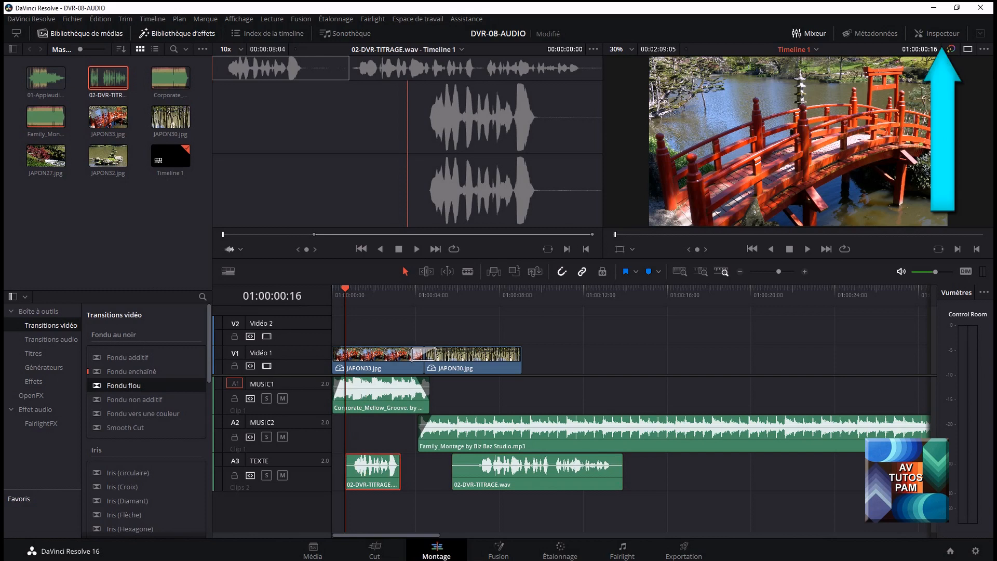
click(941, 33)
click(379, 394)
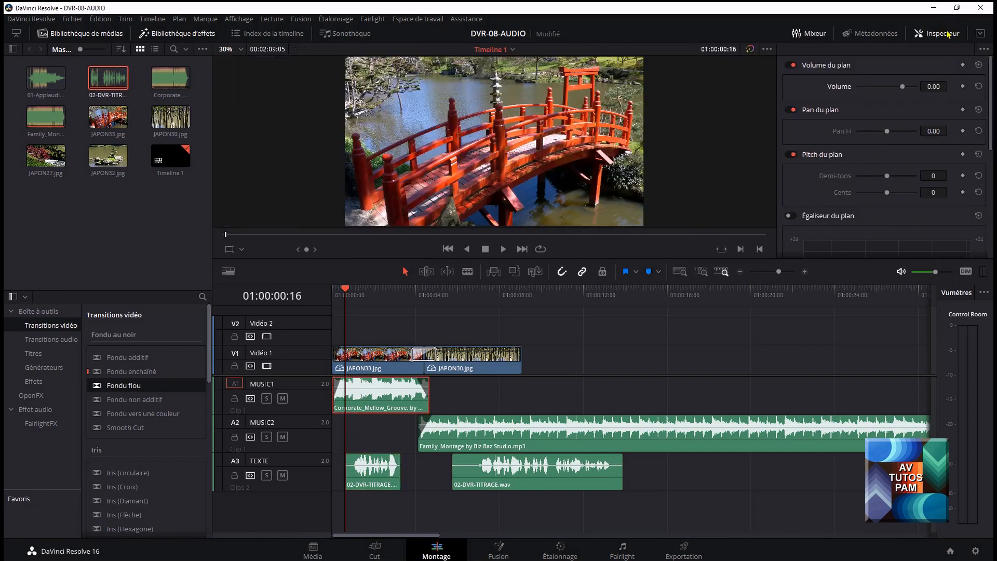
click(962, 86)
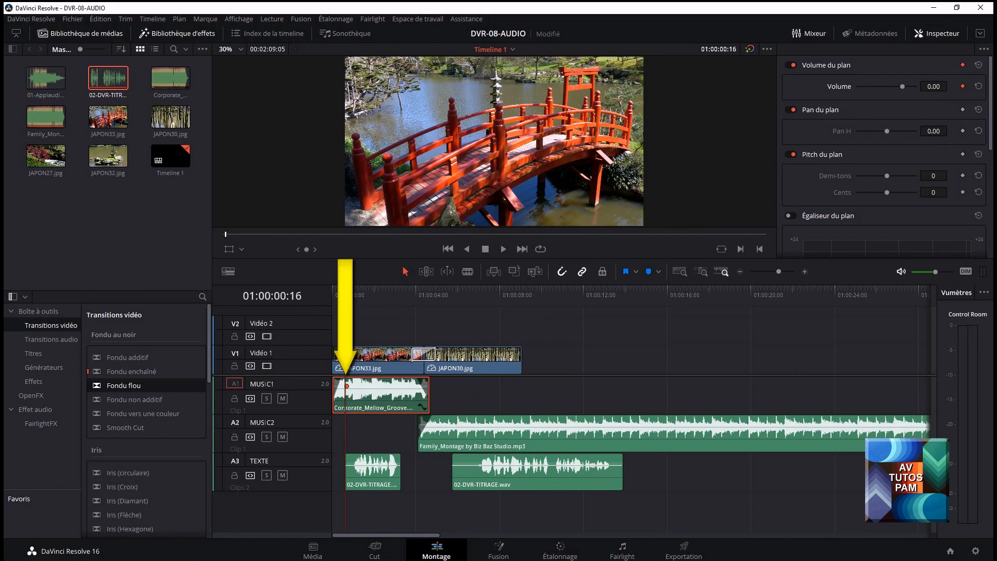
click(356, 289)
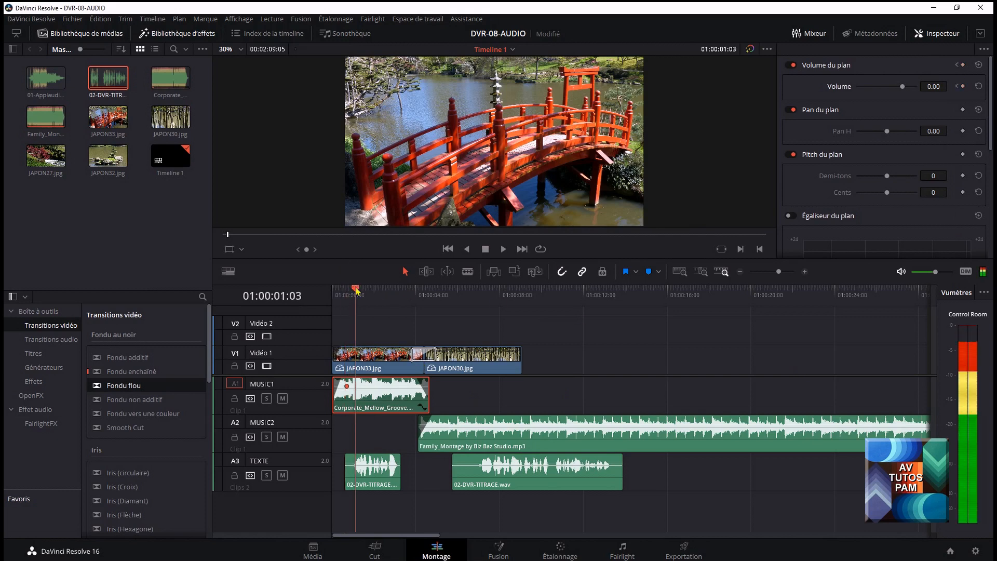
click(963, 86)
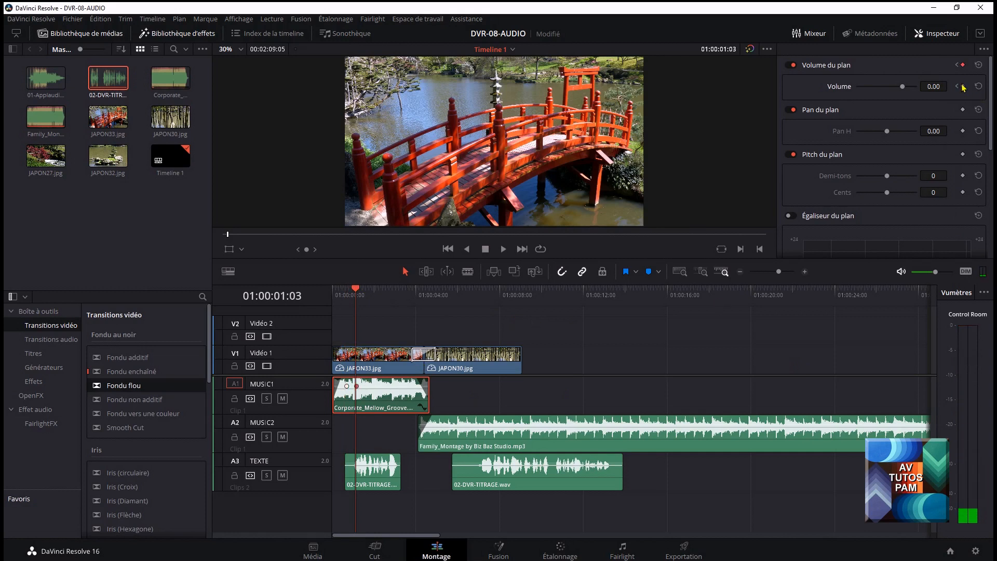
drag(353, 289, 393, 294)
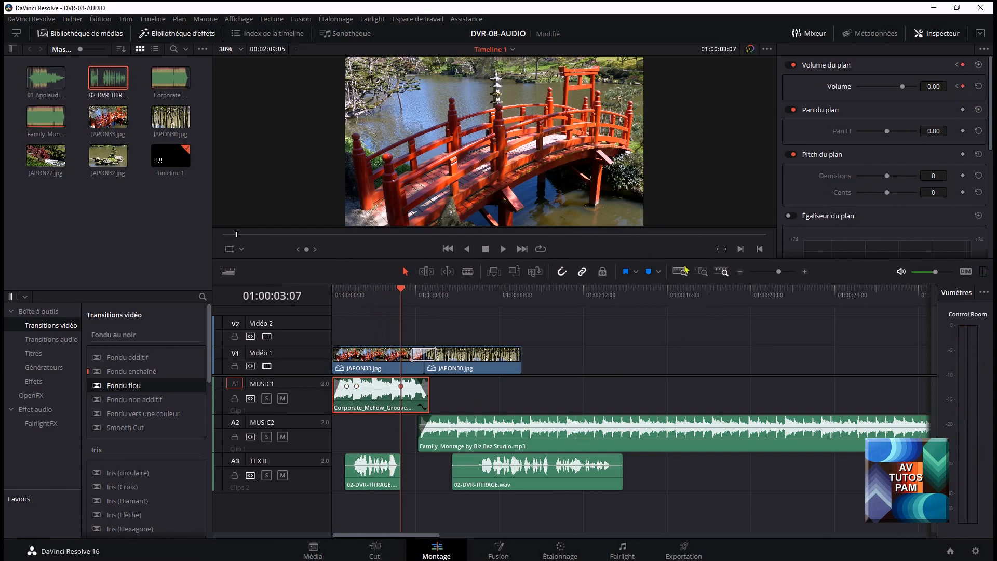
click(401, 290)
click(411, 290)
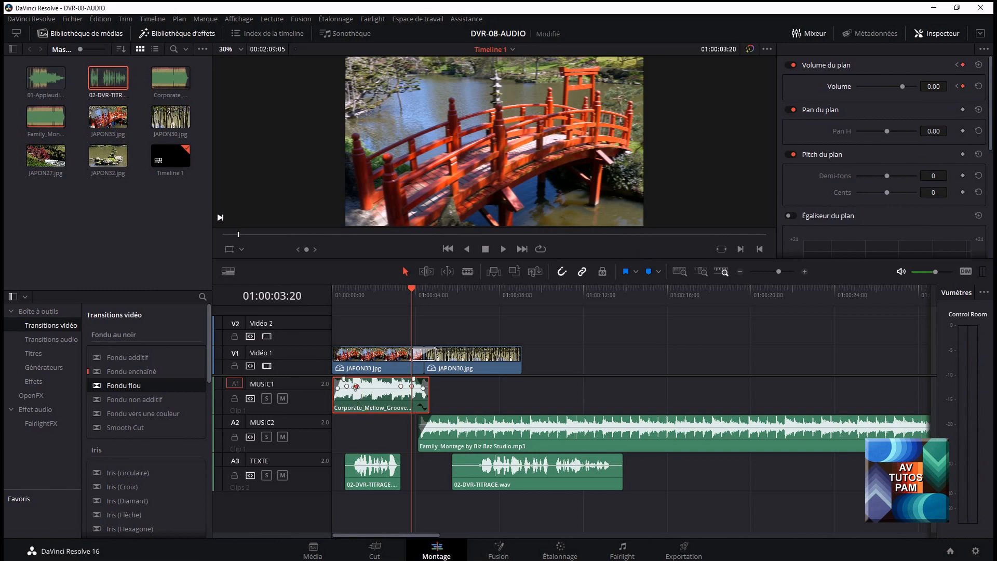
Lower the two middle volume keyframes of Corporate_Mellow_Groove to about -11 dB beneath the first voice segment.
drag(356, 386, 355, 390)
drag(343, 243, 346, 253)
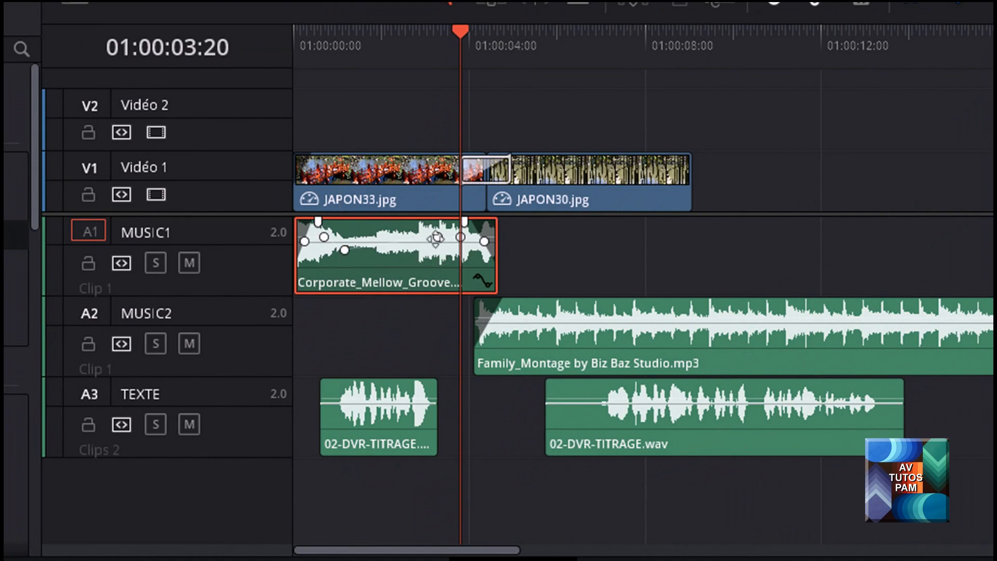
drag(438, 237, 436, 245)
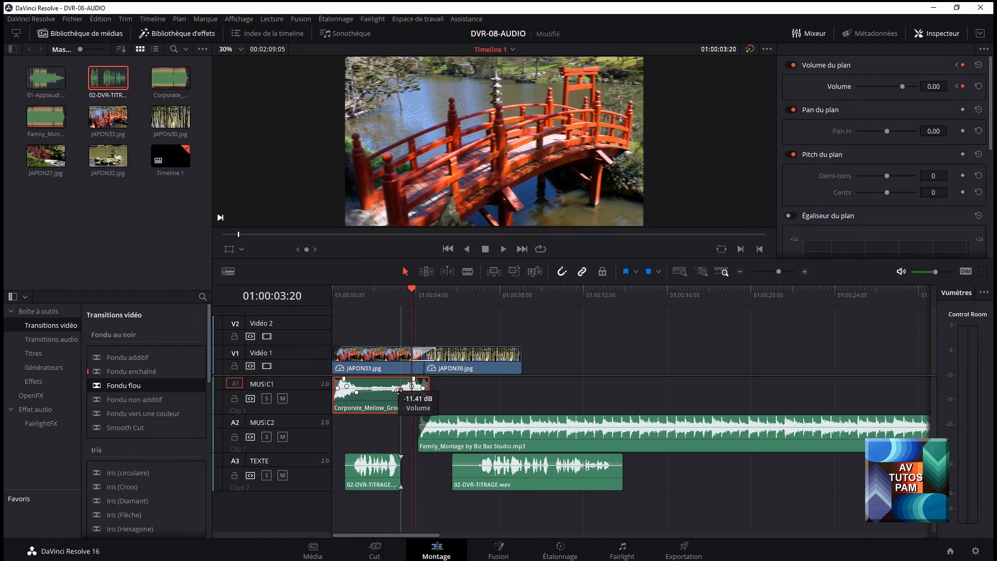
drag(399, 390, 401, 390)
Play the timeline from its beginning to check the lowered music level under the voice.
drag(412, 291, 333, 290)
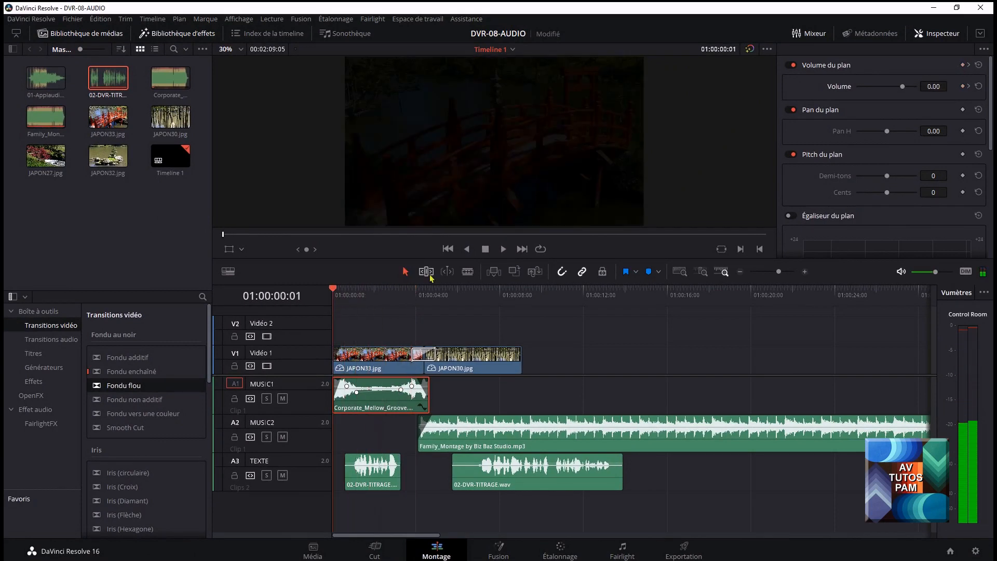
click(503, 249)
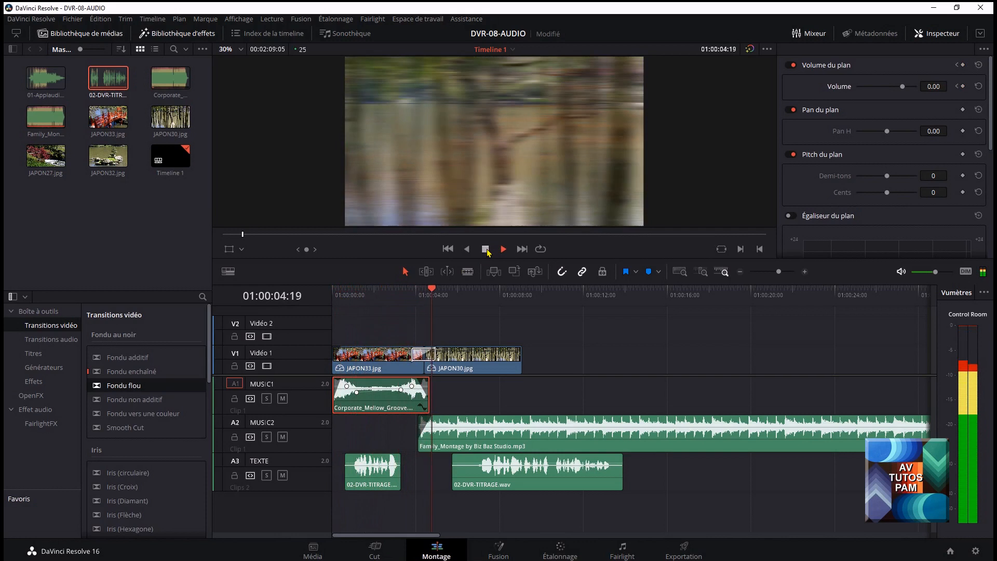
click(486, 250)
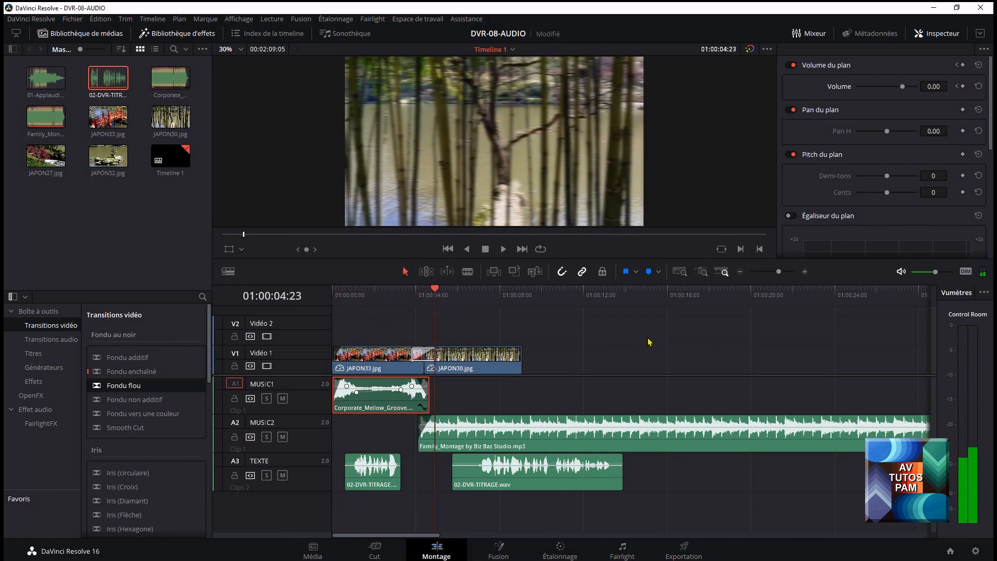